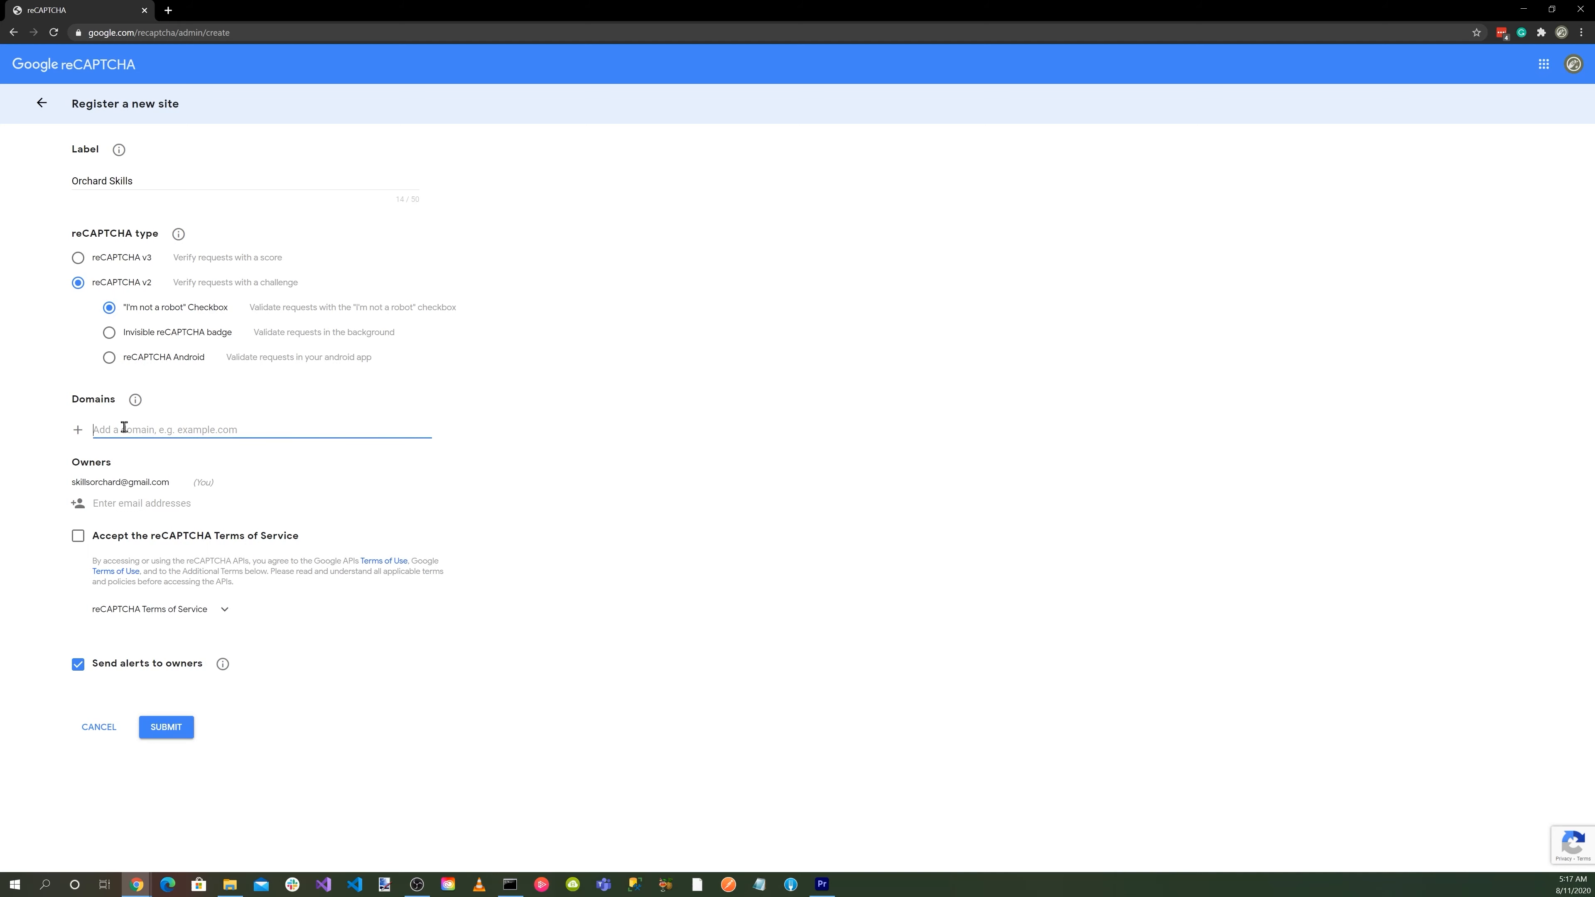
Step: Add the domain orchardskills.com, accept the reCAPTCHA Terms of Service, and submit the site registration
{"action": "type", "text": "orchardskills.com"}
{"action": "left_click", "coordinate": [77, 537]}
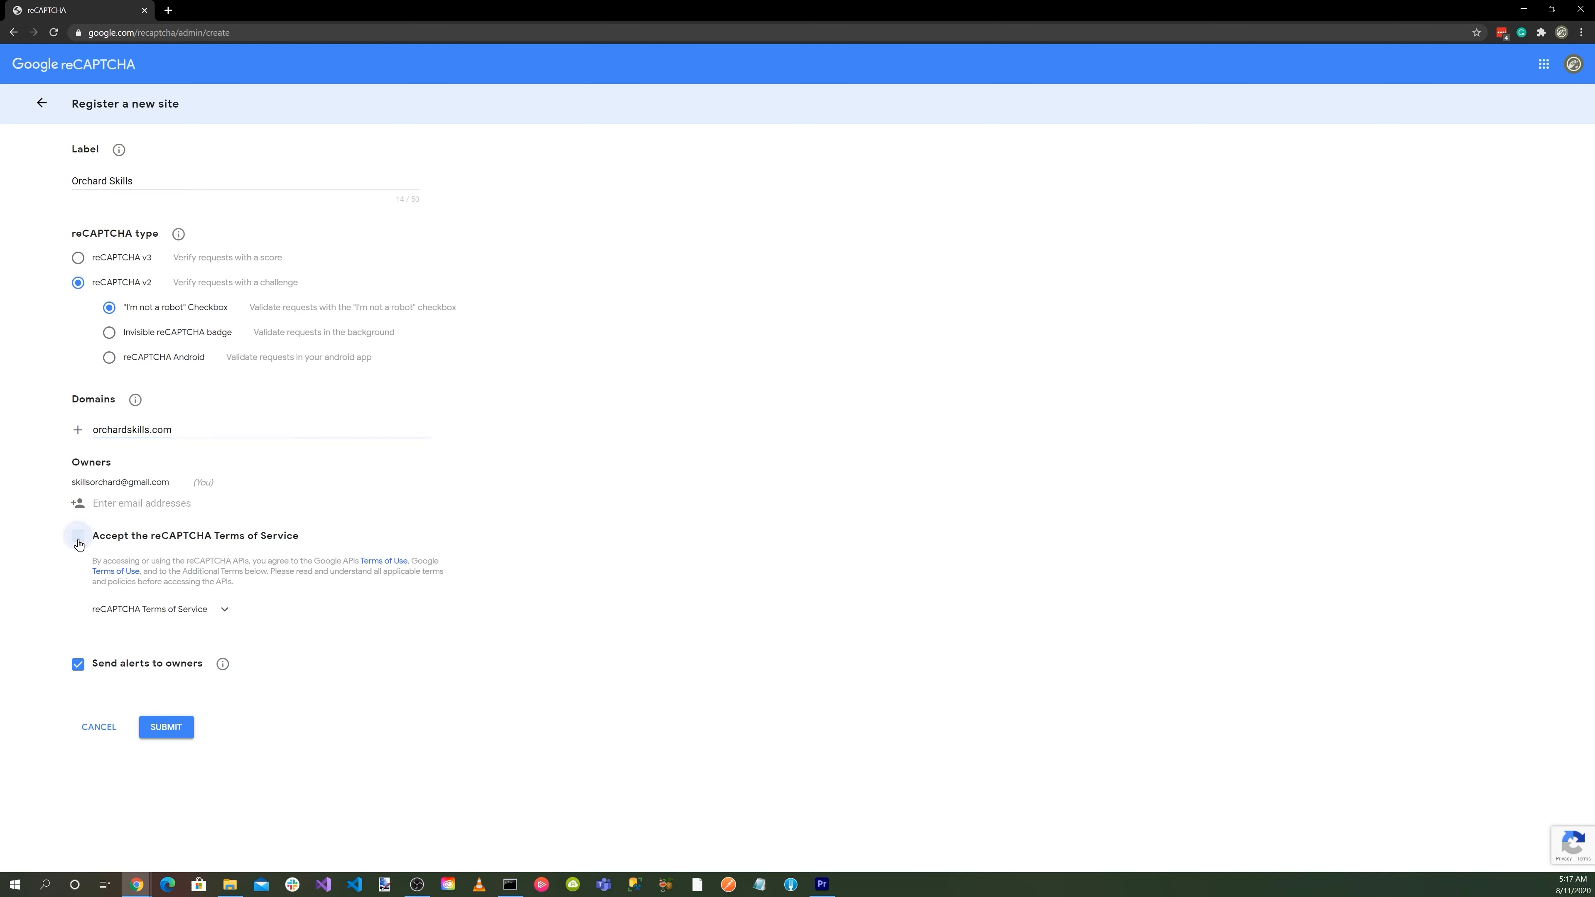
{"action": "left_click", "coordinate": [167, 728]}
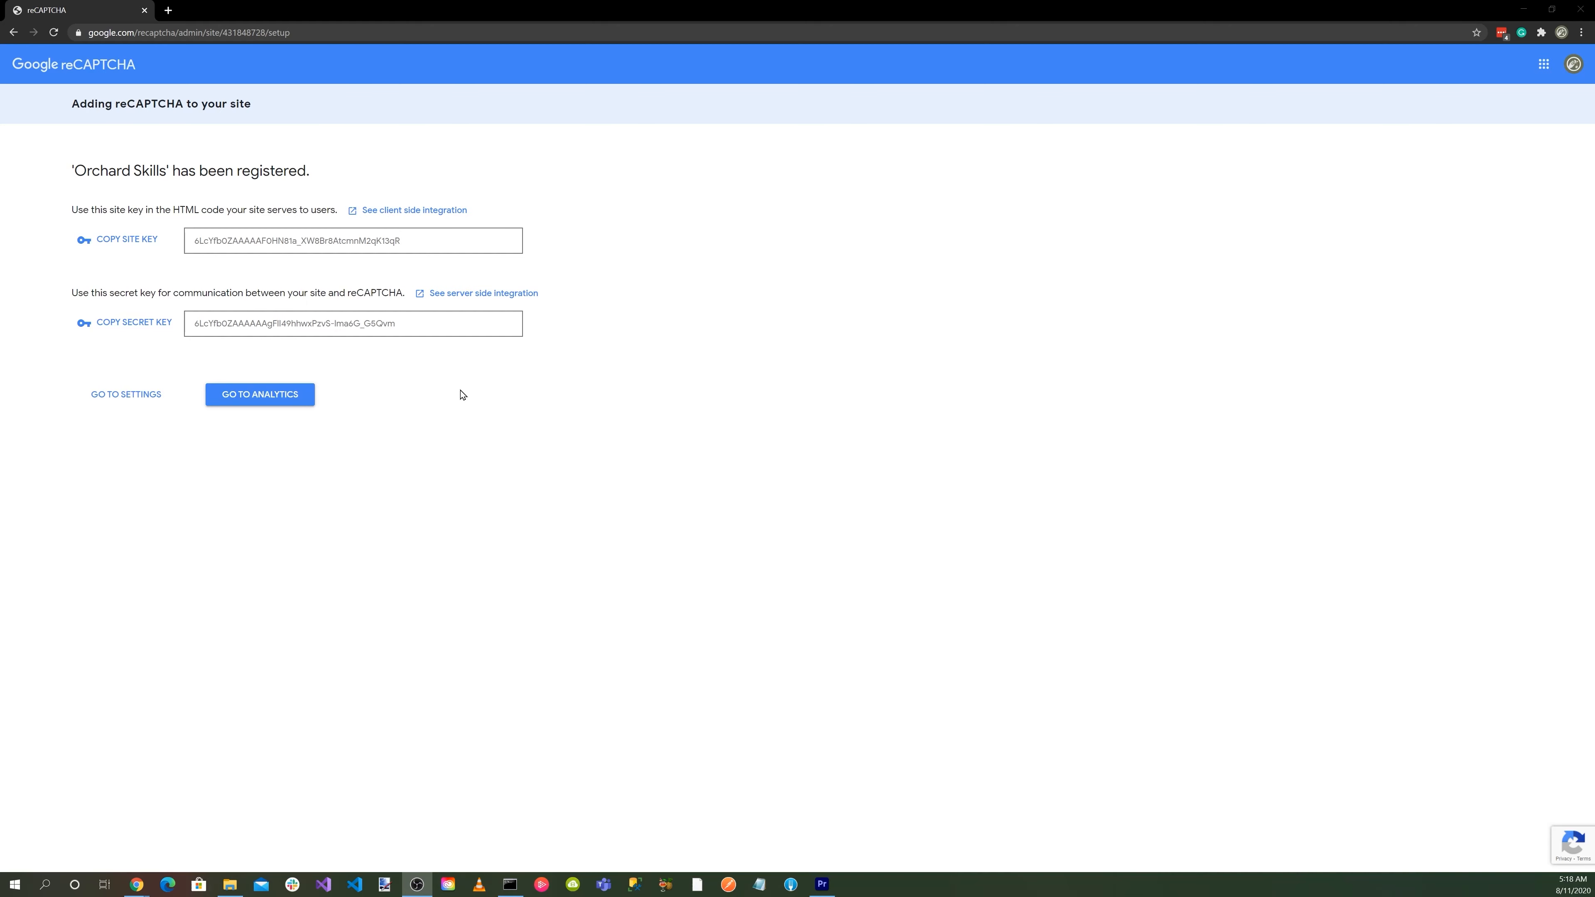
{"action": "left_click", "coordinate": [233, 248]}
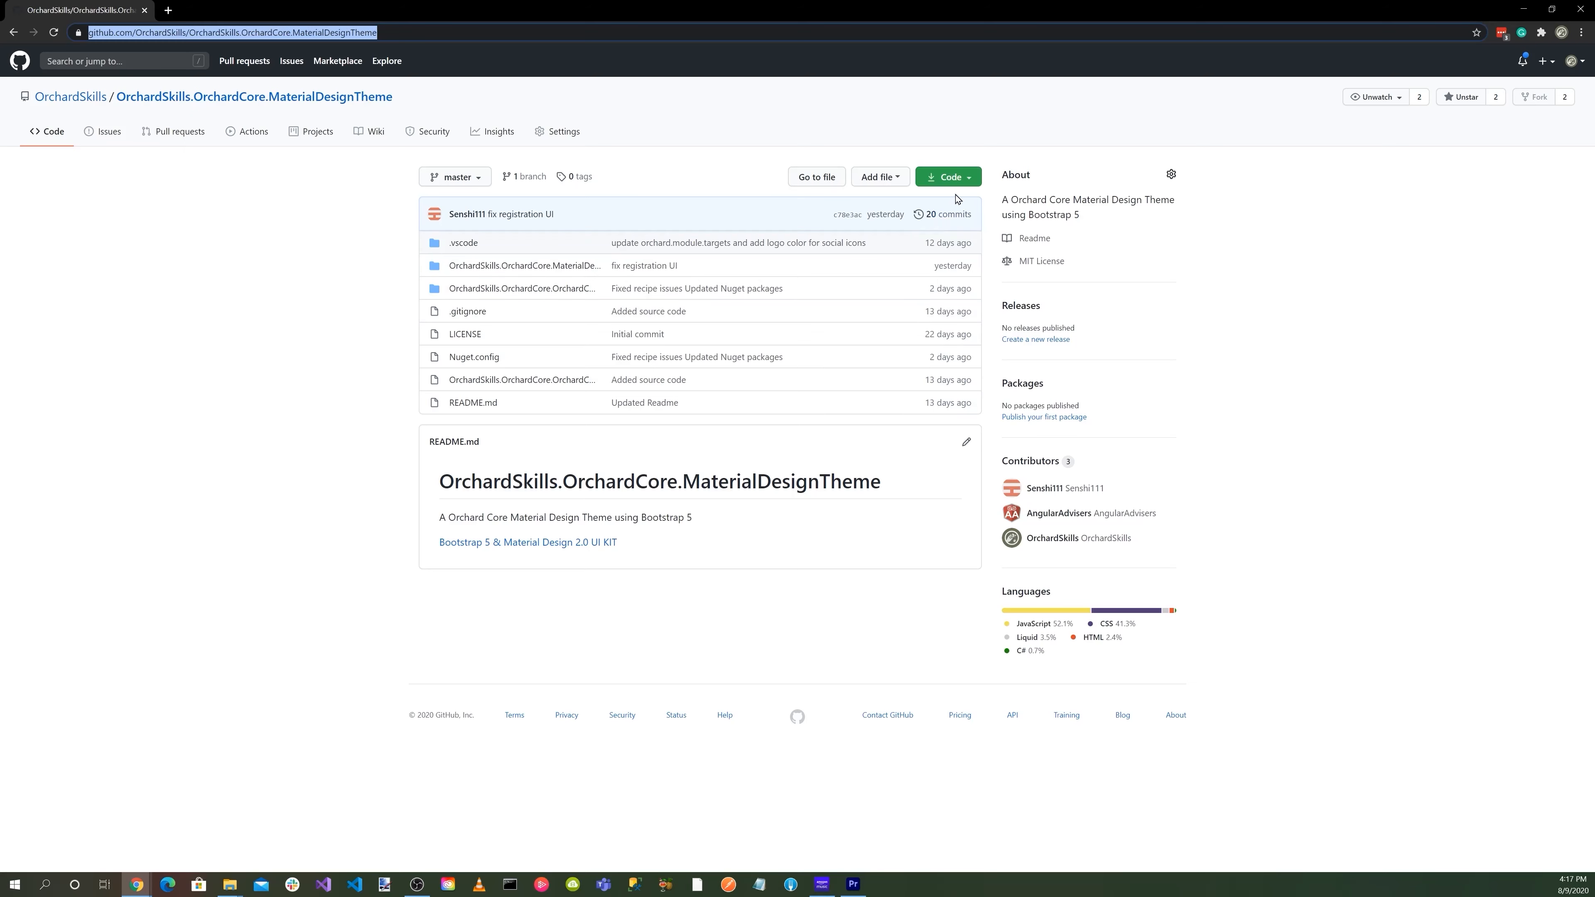
Step: Open the OrchardSkills.OrchardCore.MaterialDesignTheme repository in GitHub Desktop for cloning
{"action": "left_click", "coordinate": [949, 179]}
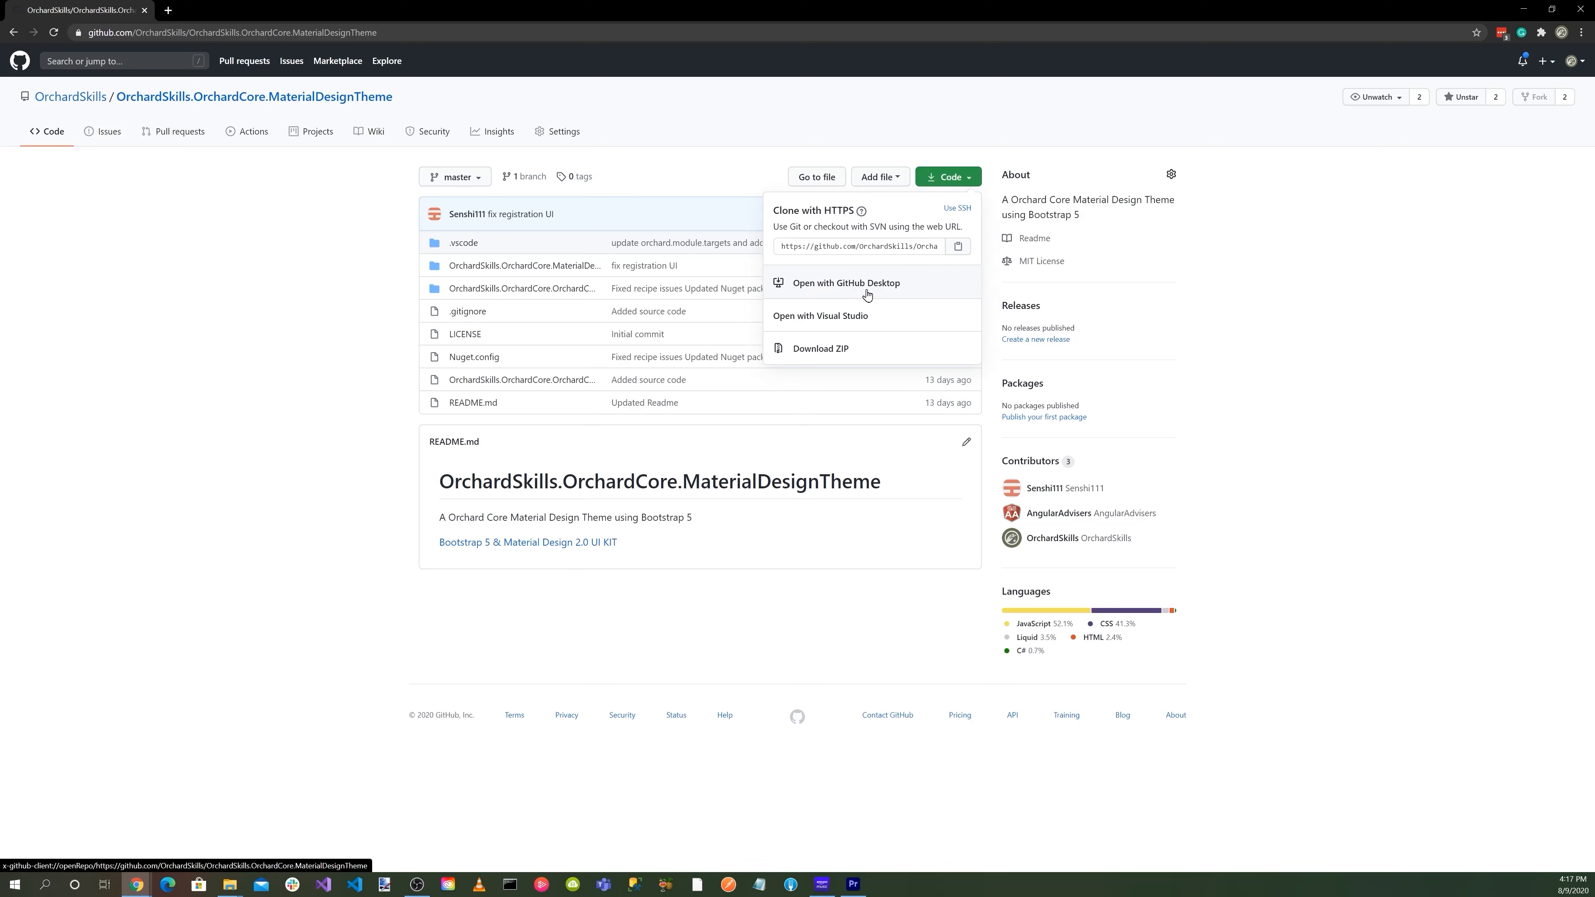
{"action": "left_click", "coordinate": [868, 295]}
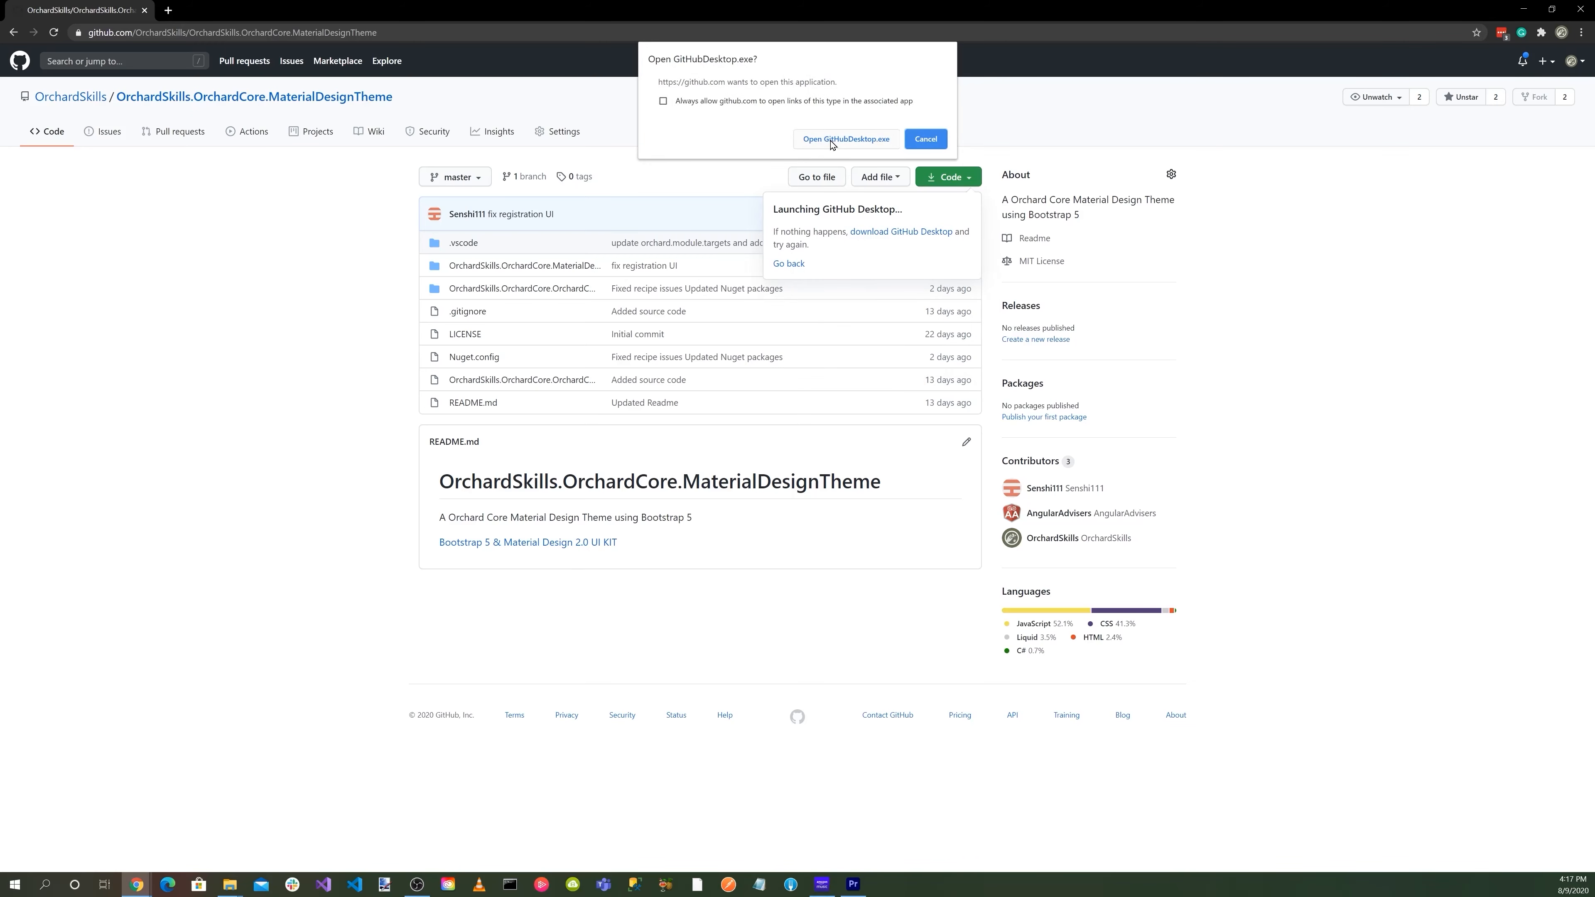
{"action": "left_click", "coordinate": [831, 140]}
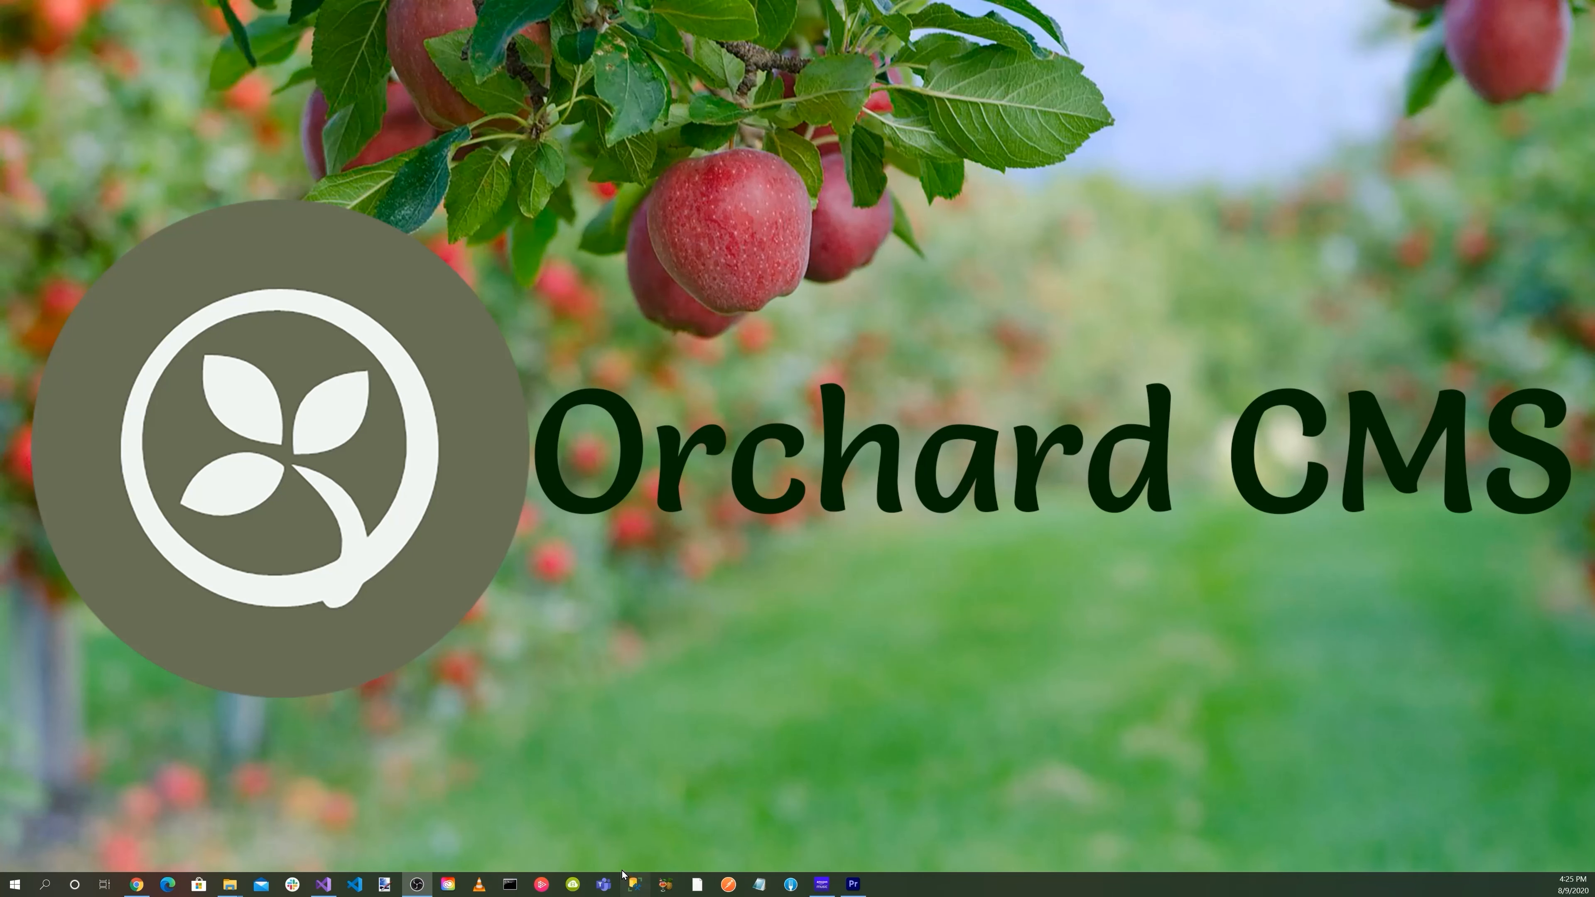
Step: Switch to Visual Studio and run the OrchardSkills.OrchardCore.OrchardCMS project with IIS Express
{"action": "left_click", "coordinate": [337, 885]}
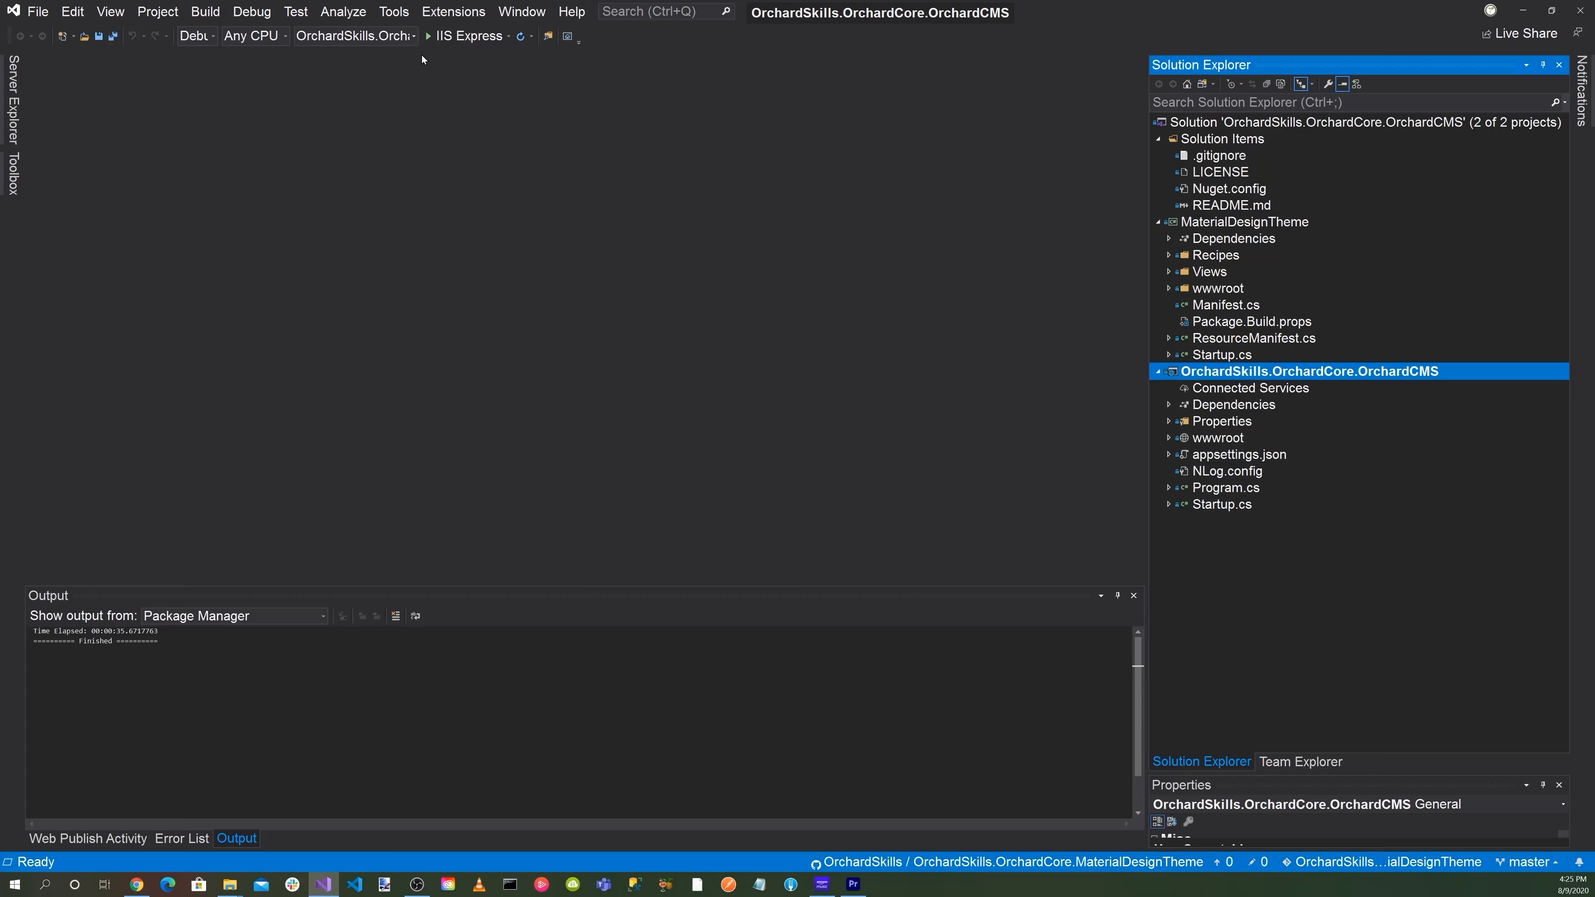
{"action": "left_click", "coordinate": [428, 39]}
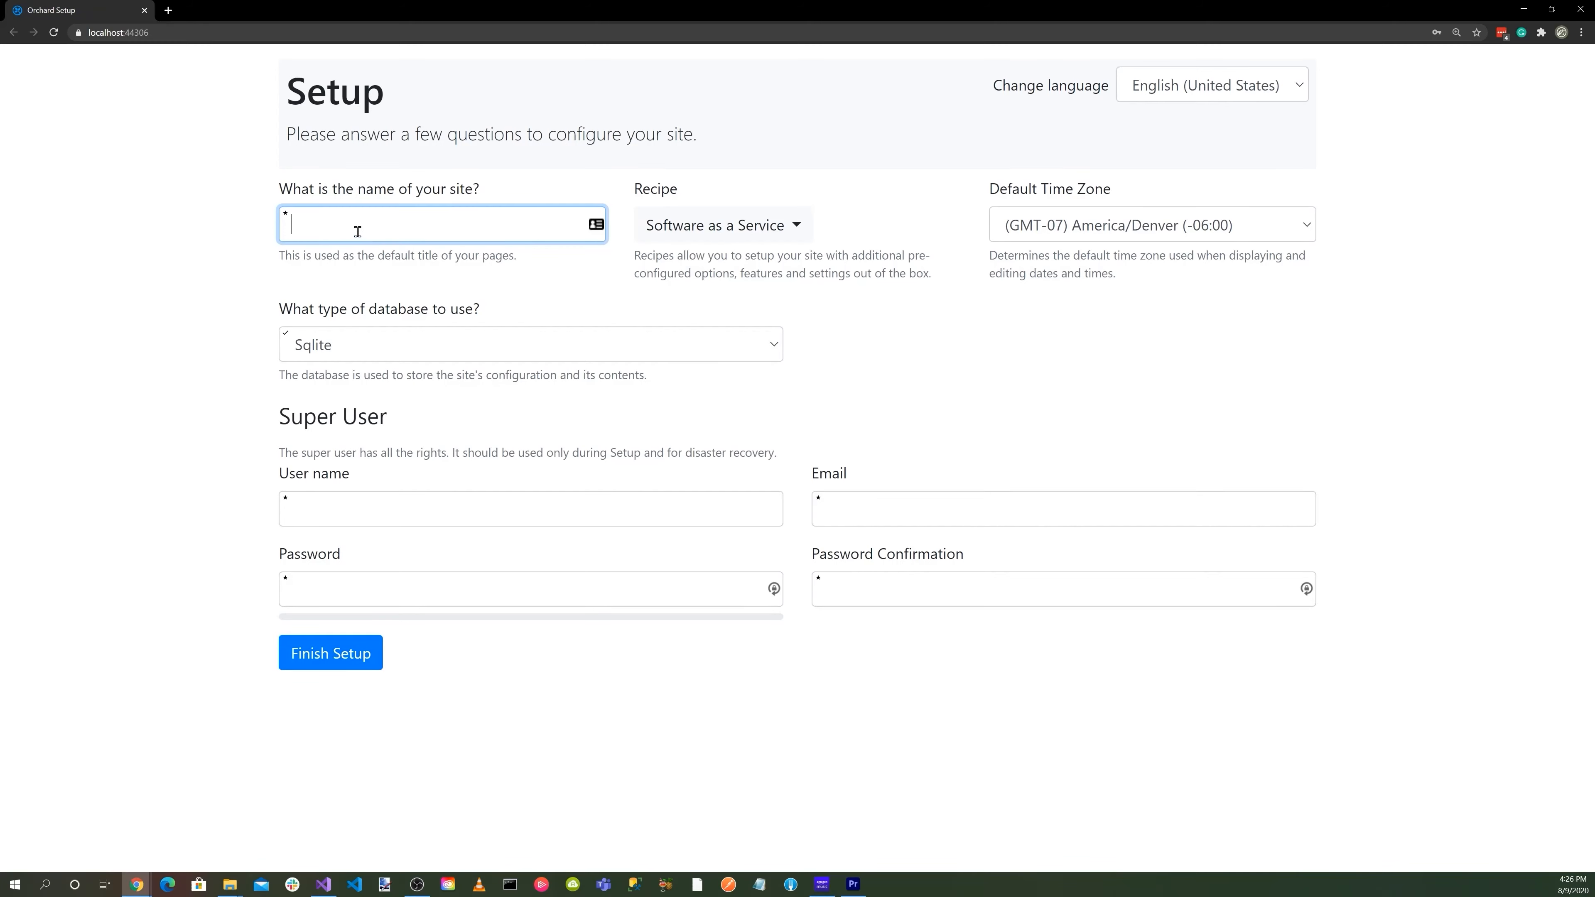
Step: Set up the site as Orchard Skills with the Material Design Theme recipe, filling in the super user's name, email, password and password confirmation
{"action": "left_click", "coordinate": [344, 224]}
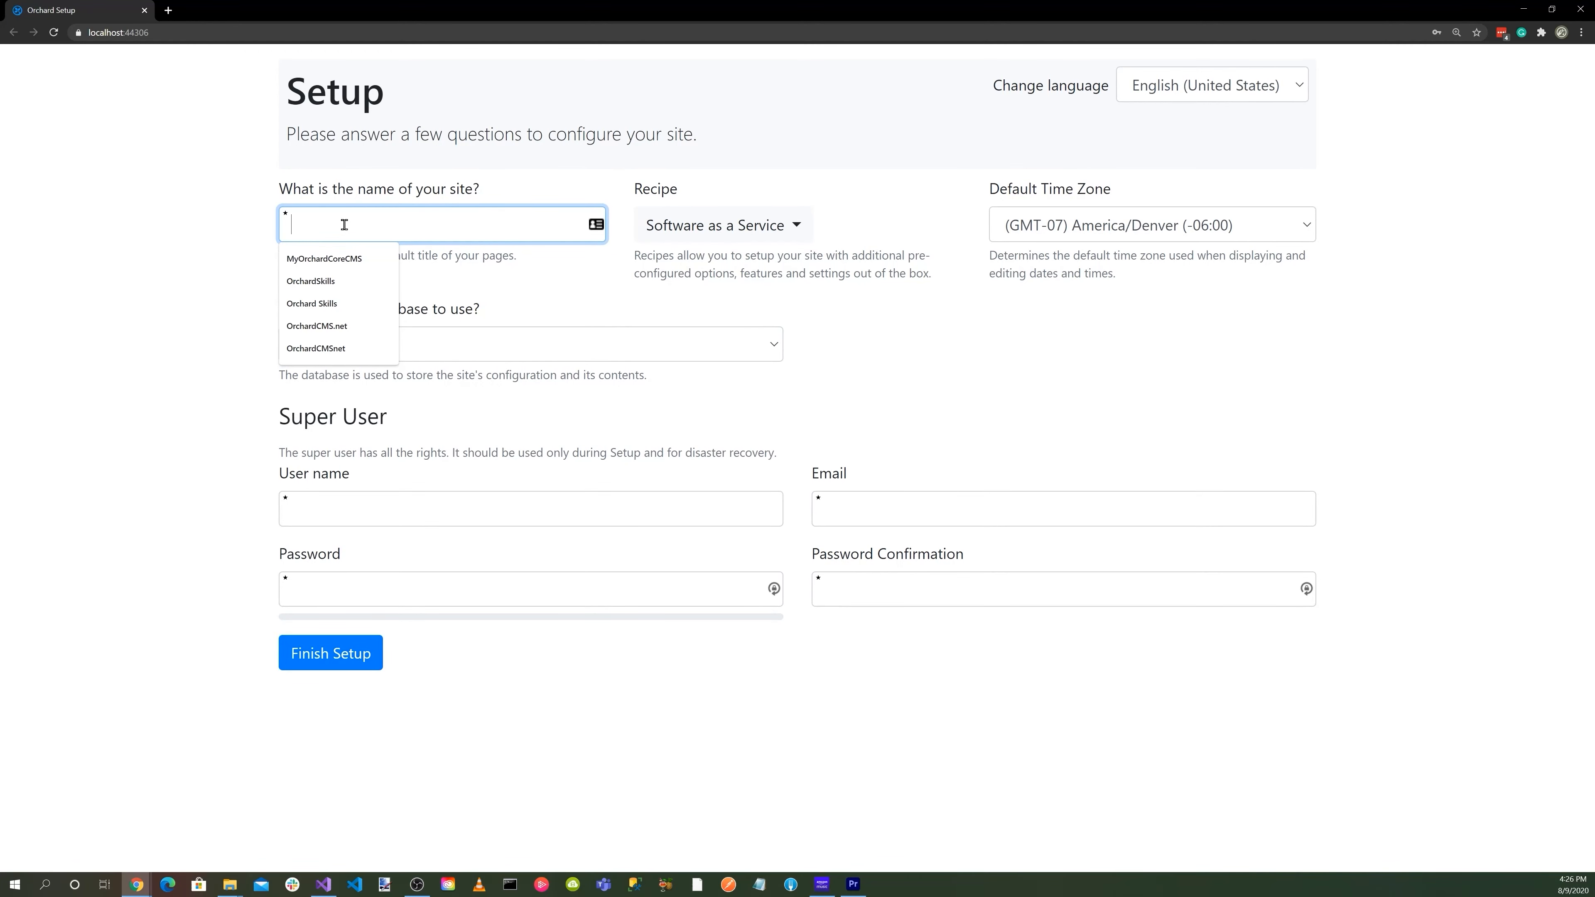
{"action": "left_click", "coordinate": [312, 304]}
{"action": "left_click", "coordinate": [794, 233]}
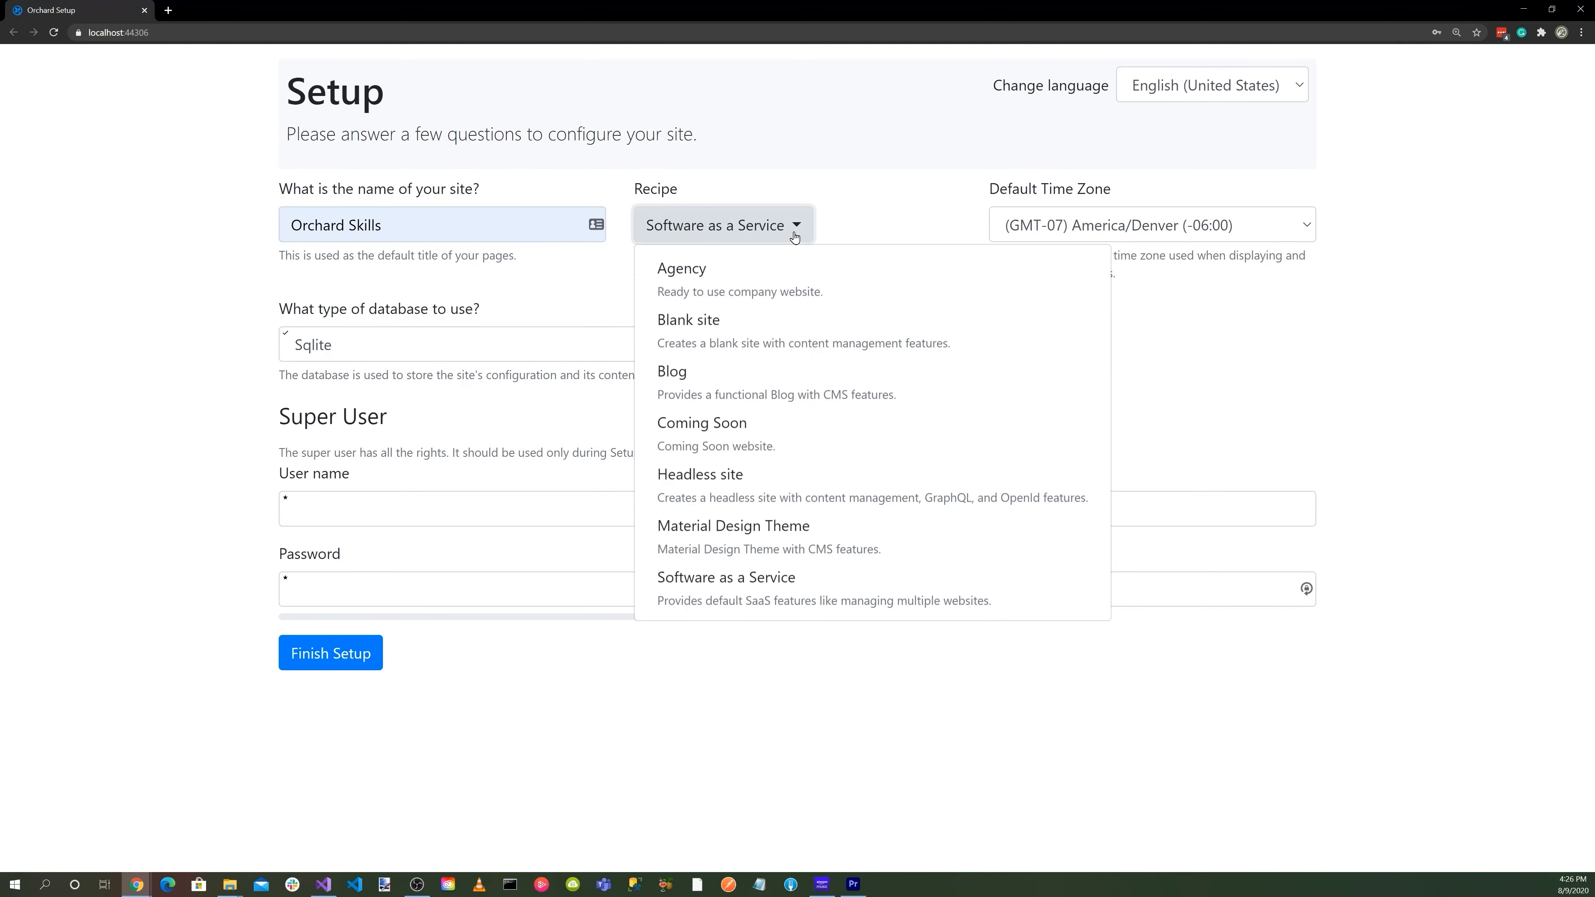
{"action": "left_click", "coordinate": [785, 551]}
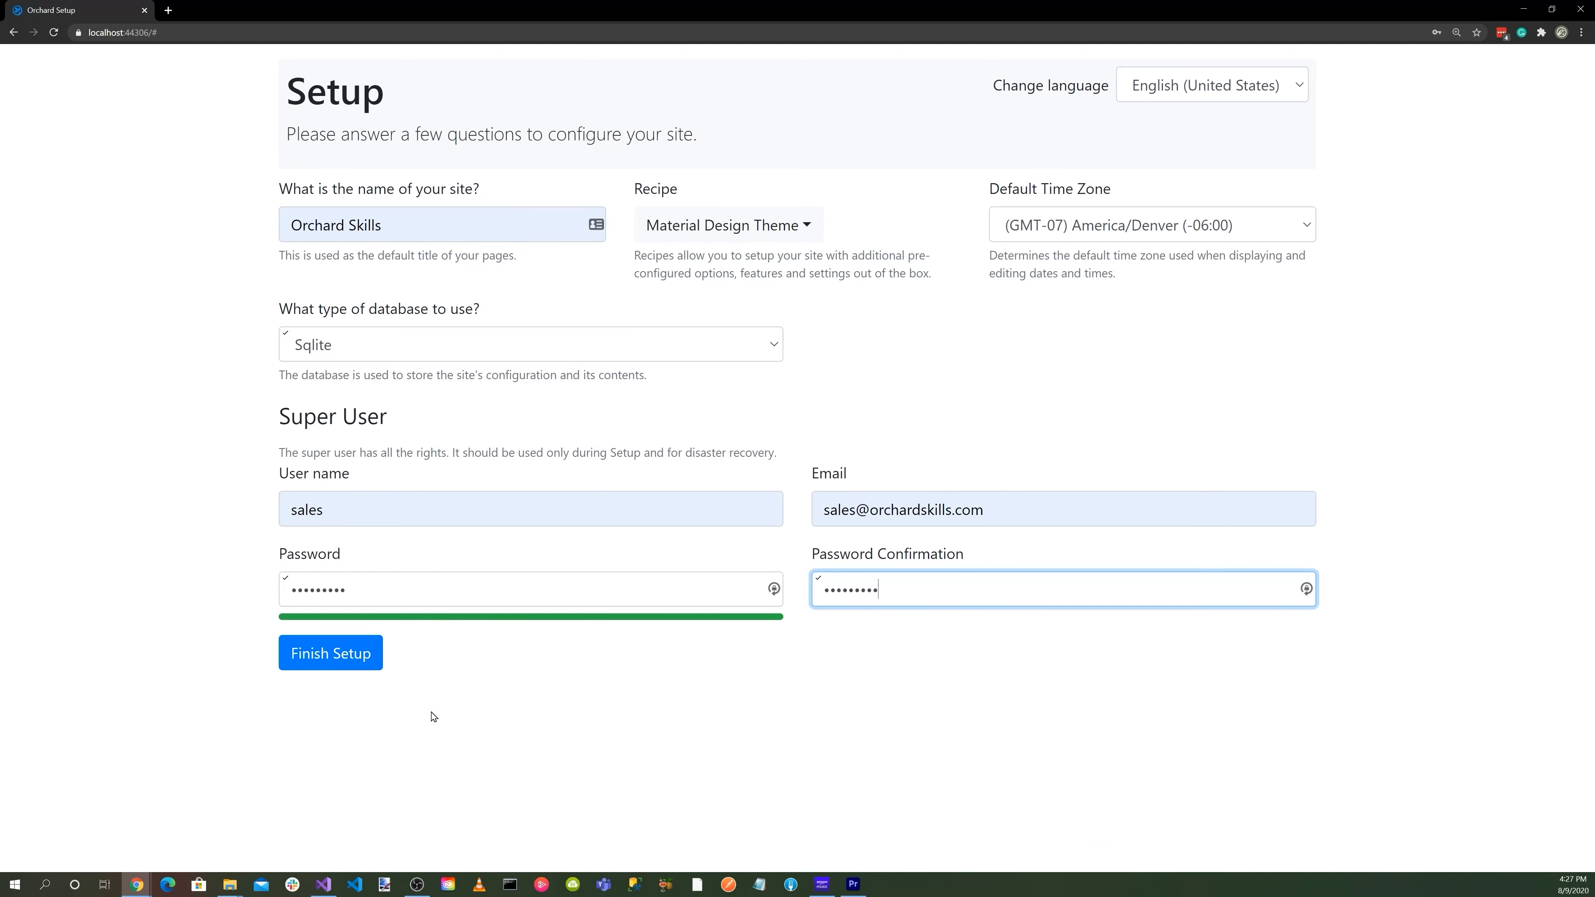
{"action": "left_click", "coordinate": [331, 654]}
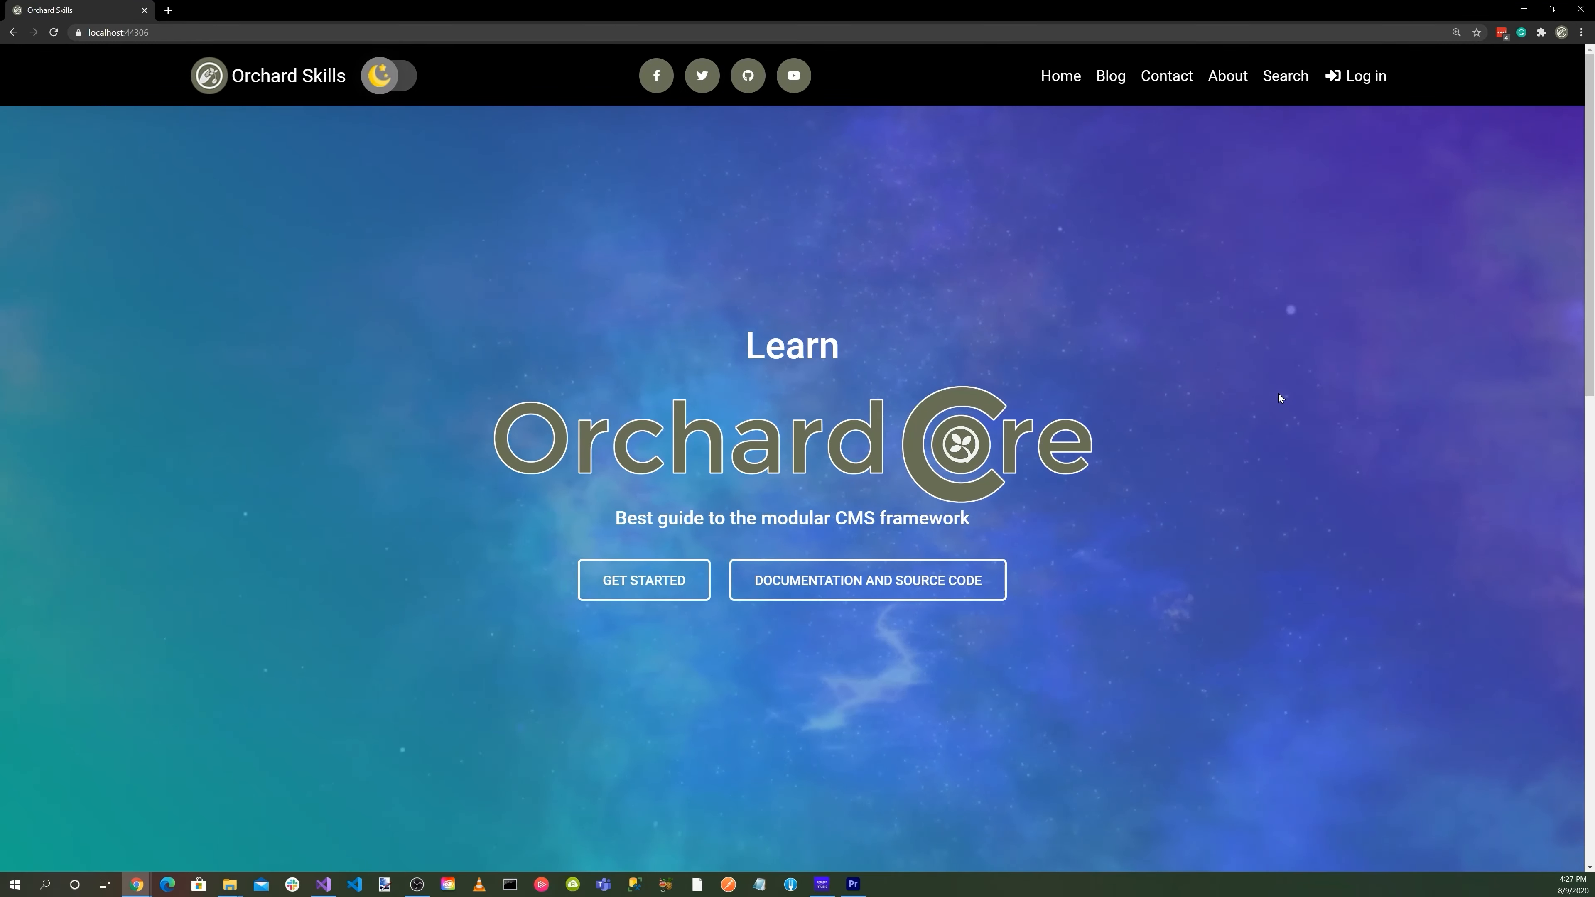
Step: Look over the homepage, and log in with the super user's username and password to open the admin dashboard
{"action": "scroll", "coordinate": [1240, 482], "scroll_direction": "down", "scroll_amount": 5}
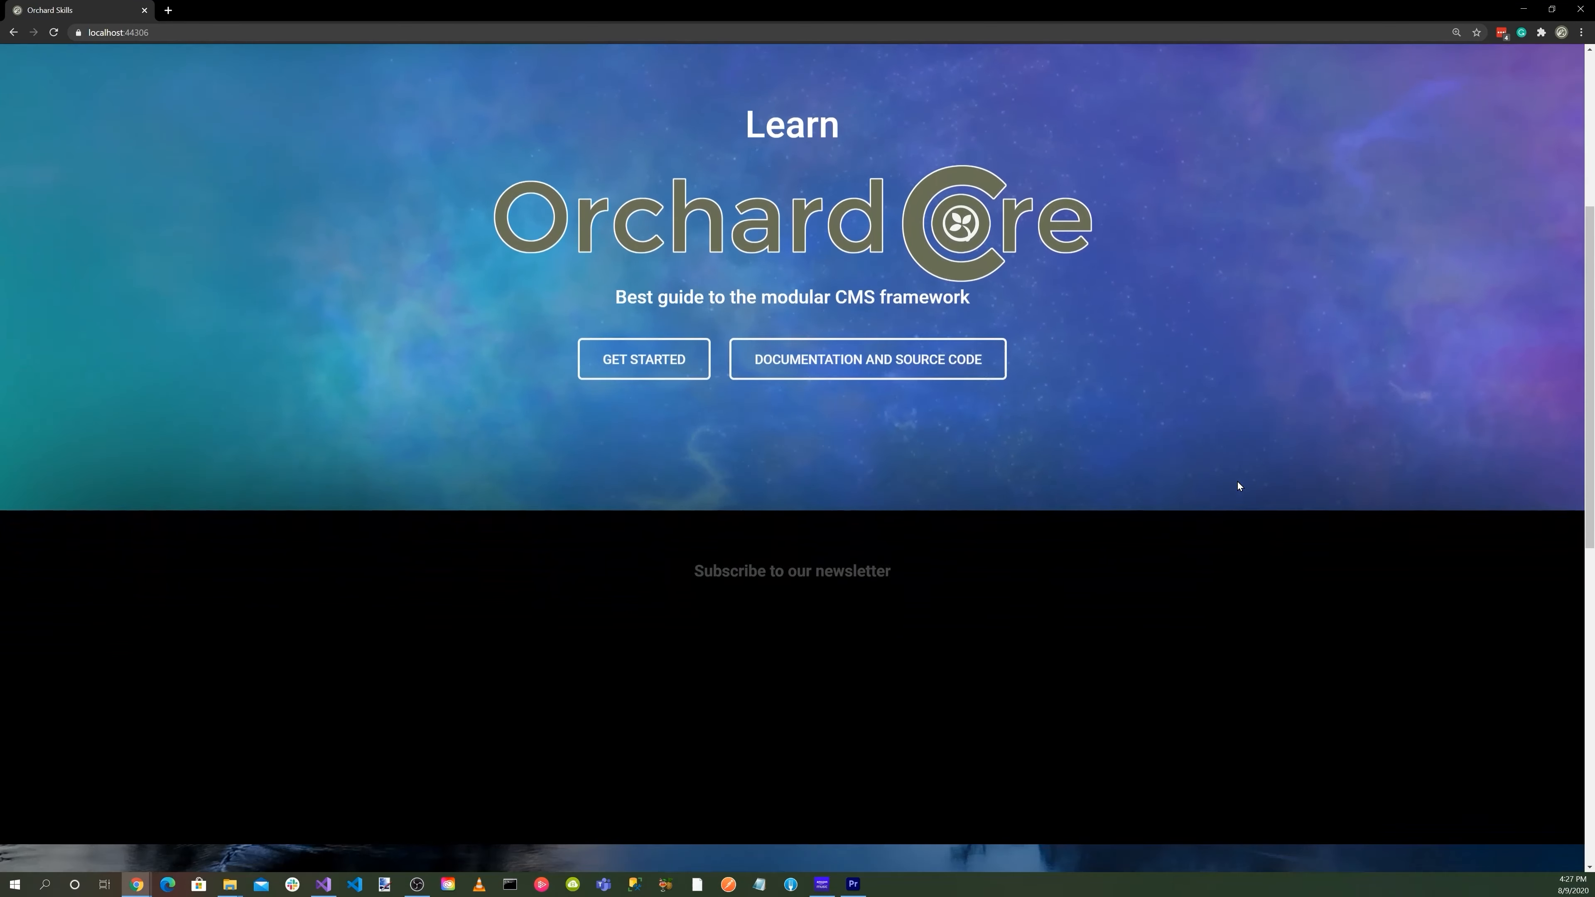
{"action": "scroll", "coordinate": [1238, 485], "scroll_direction": "down", "scroll_amount": 6}
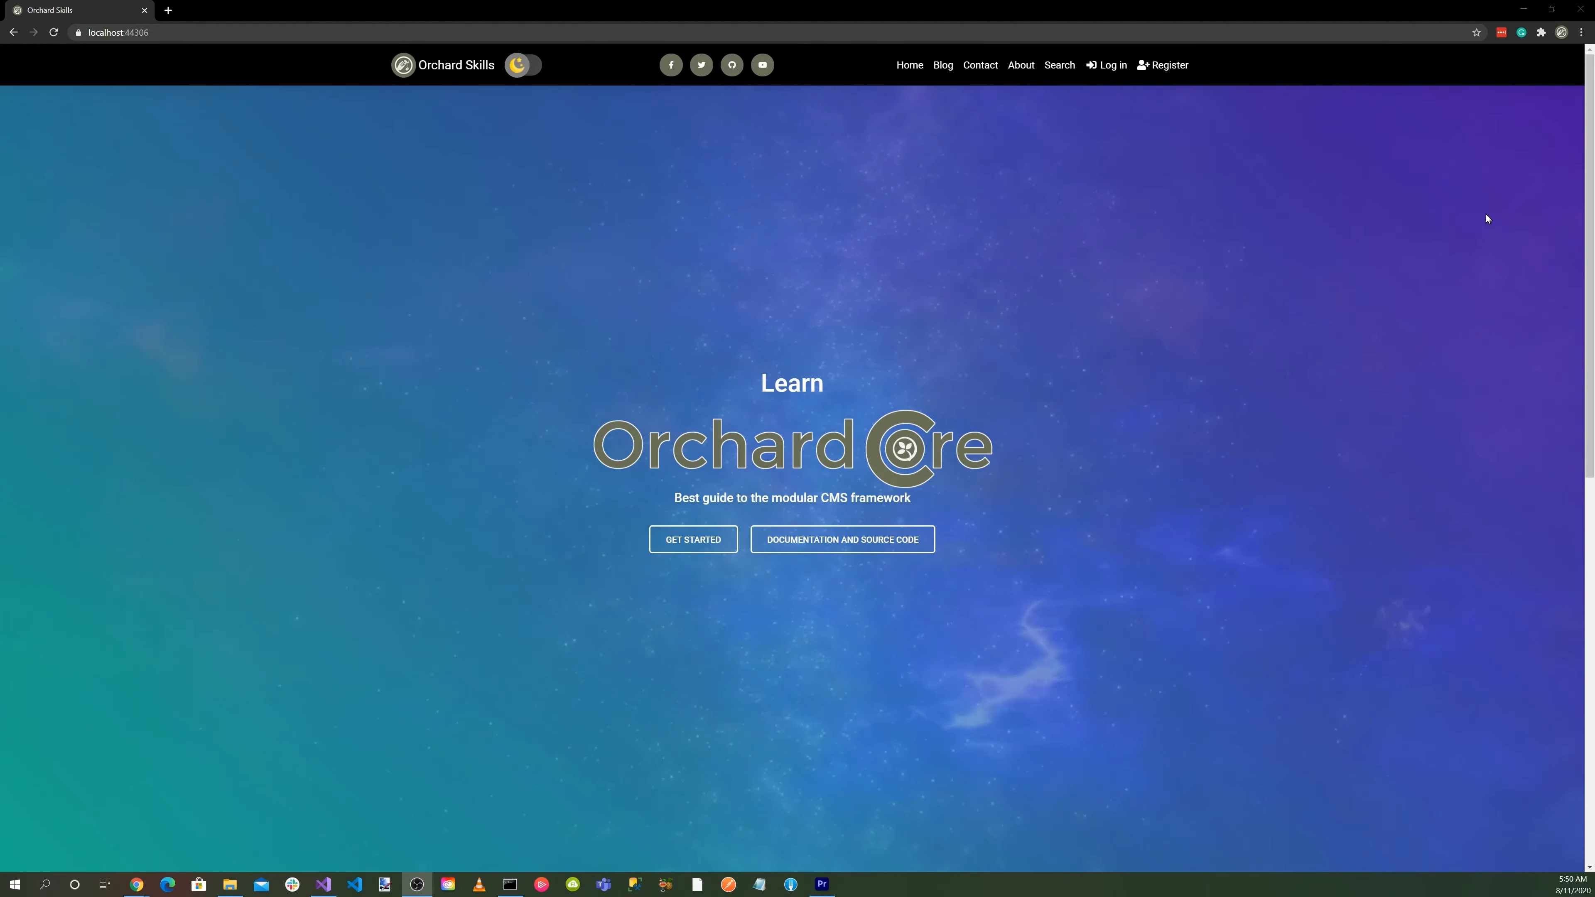
{"action": "left_click", "coordinate": [1111, 65]}
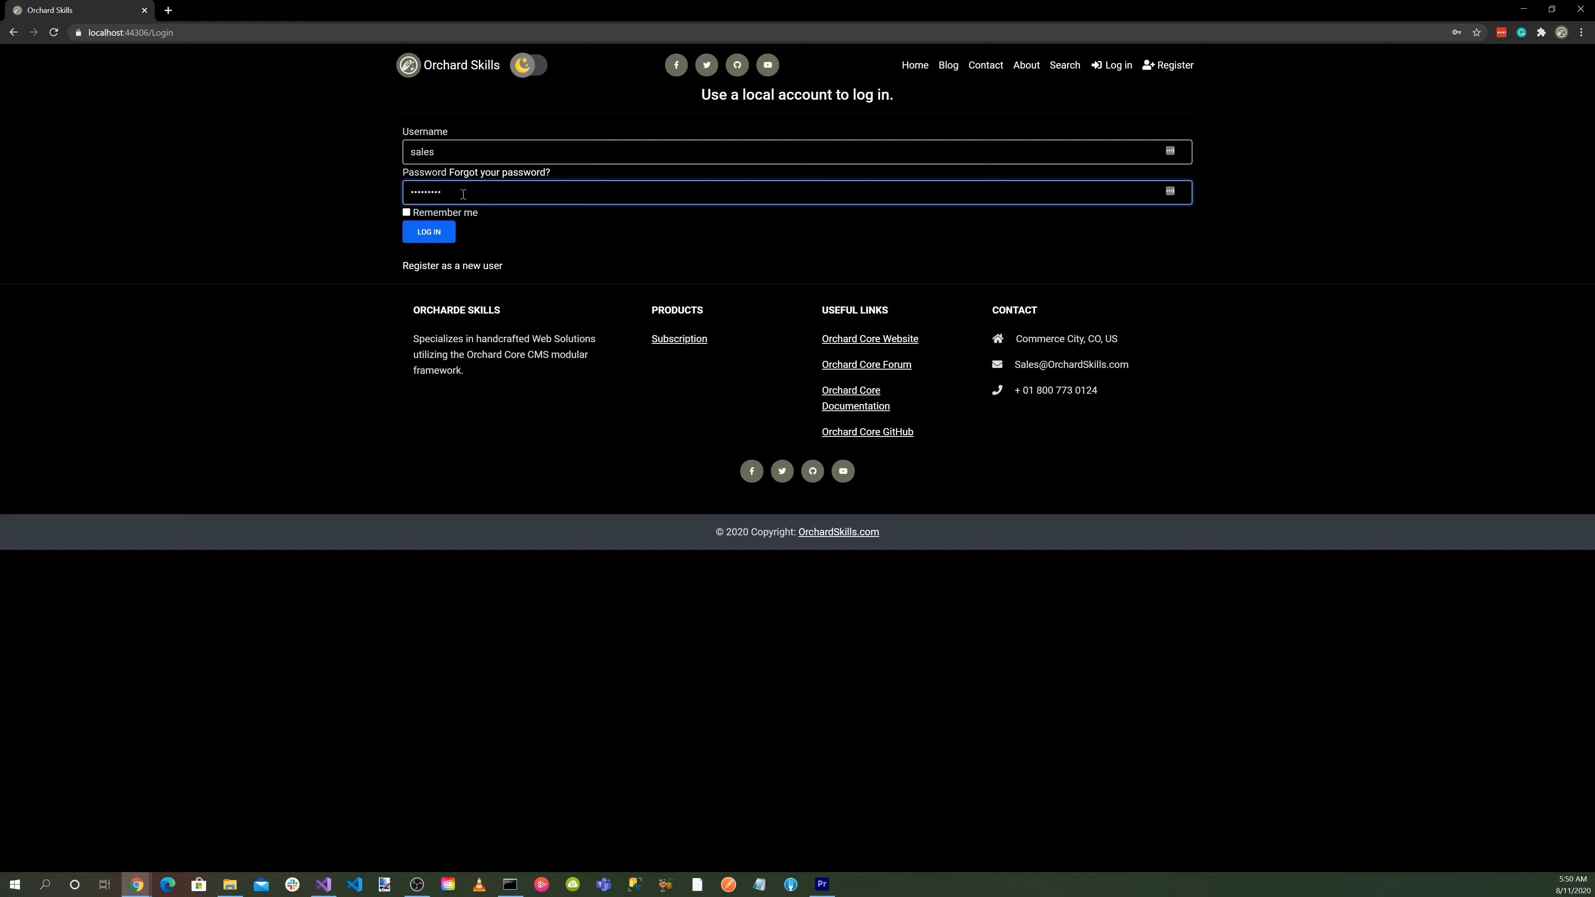
{"action": "left_click", "coordinate": [429, 232]}
{"action": "left_click", "coordinate": [1169, 74]}
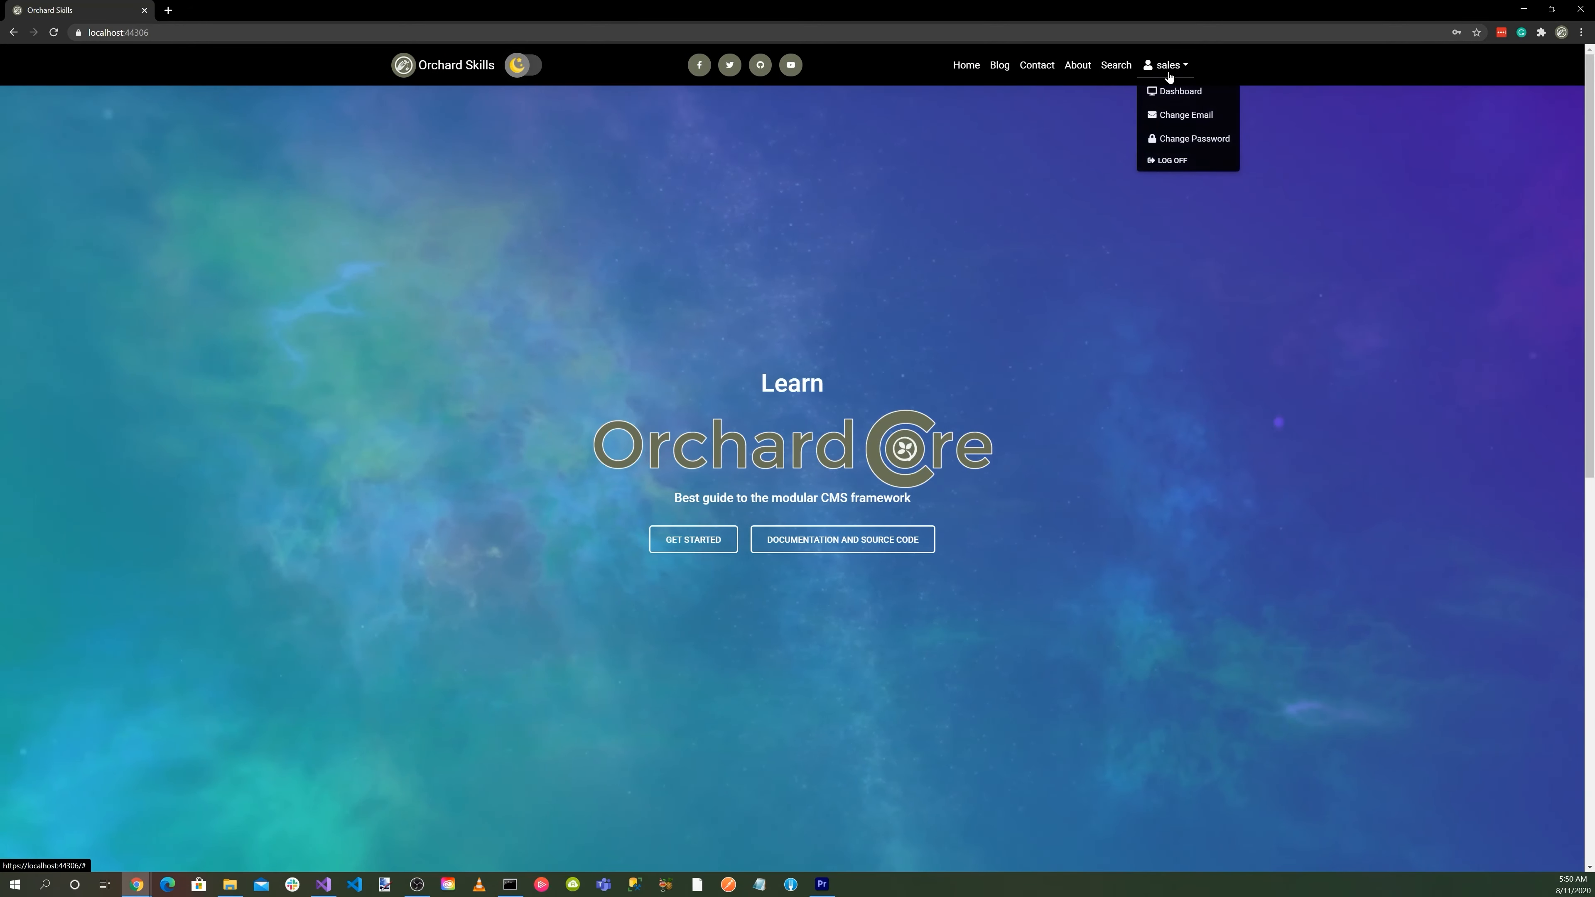
{"action": "left_click", "coordinate": [1177, 95]}
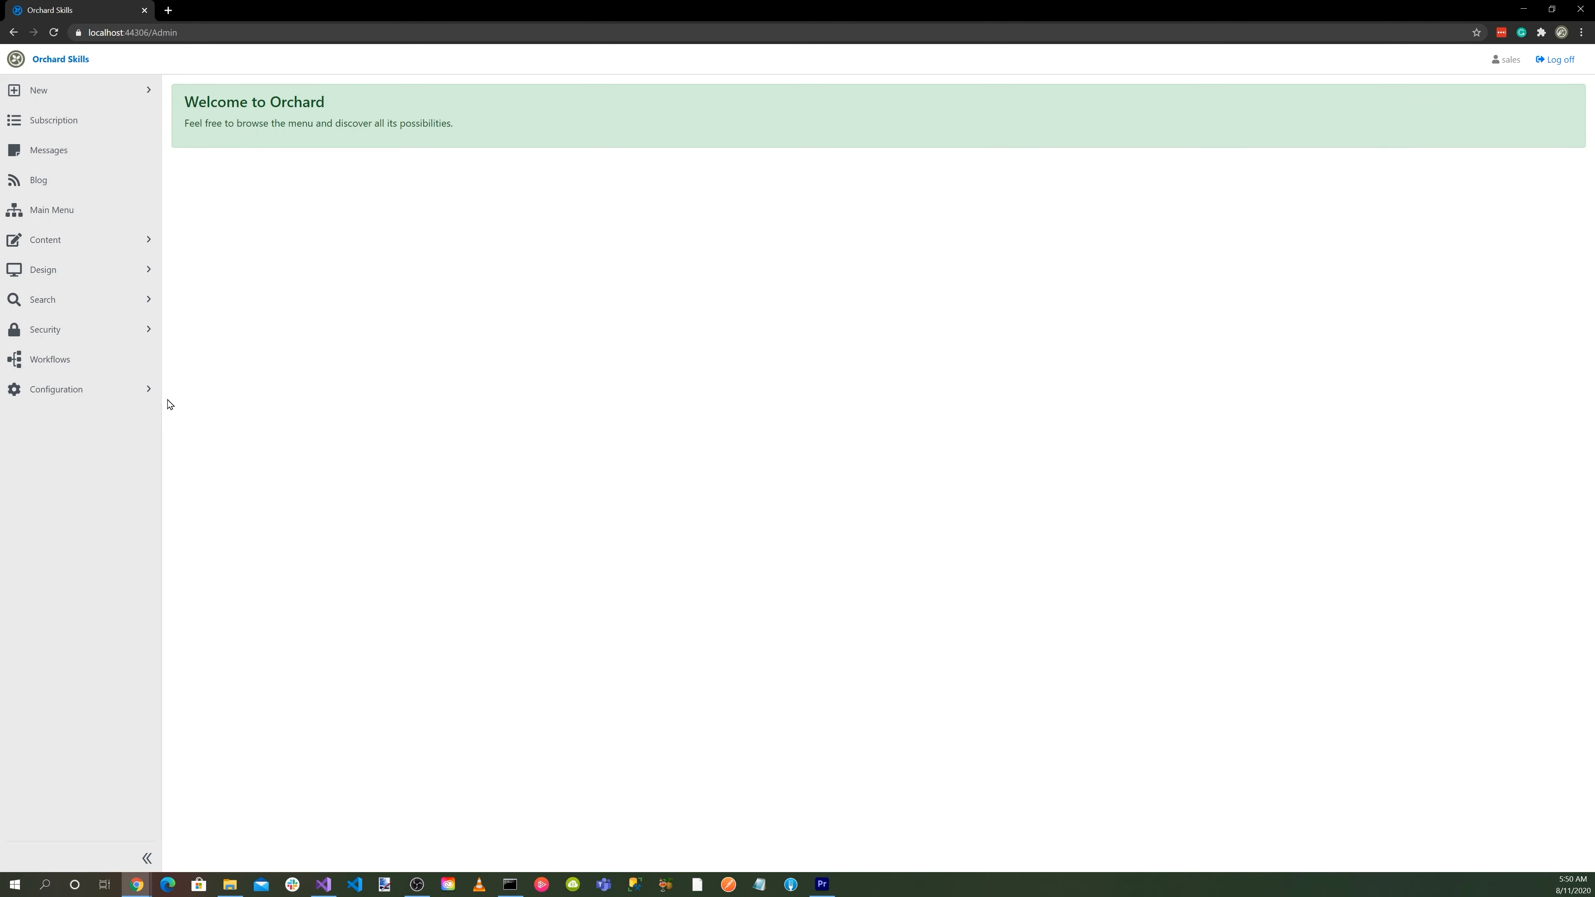
Step: Filter the site's configuration features by "reca" to check the ReCaptcha modules
{"action": "left_click", "coordinate": [54, 391]}
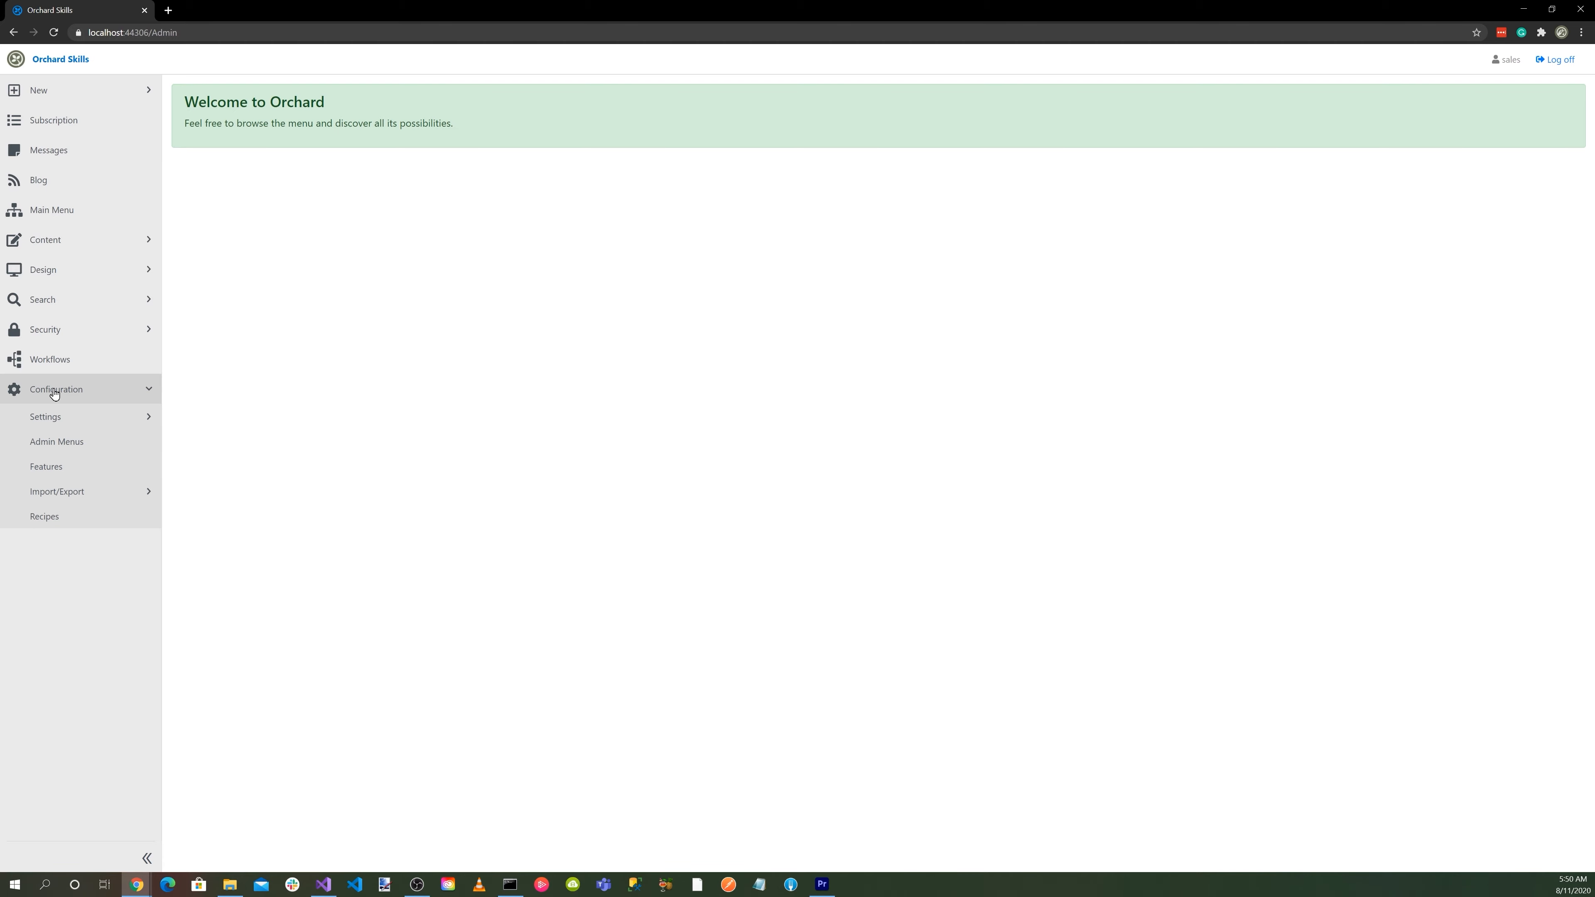
{"action": "left_click", "coordinate": [68, 477]}
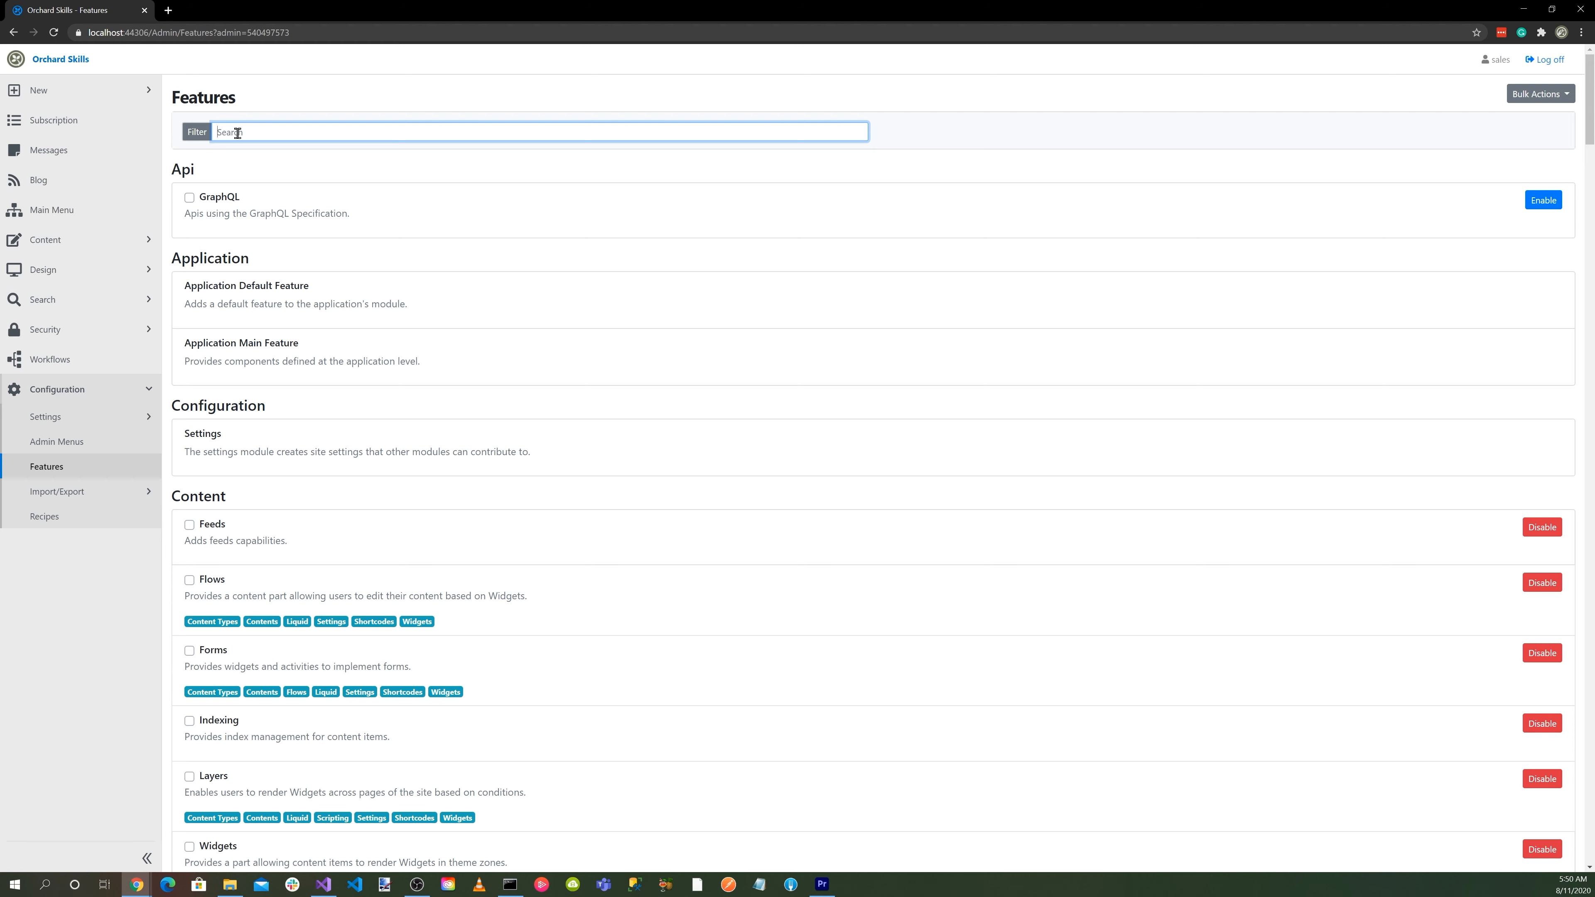
{"action": "type", "text": "re"}
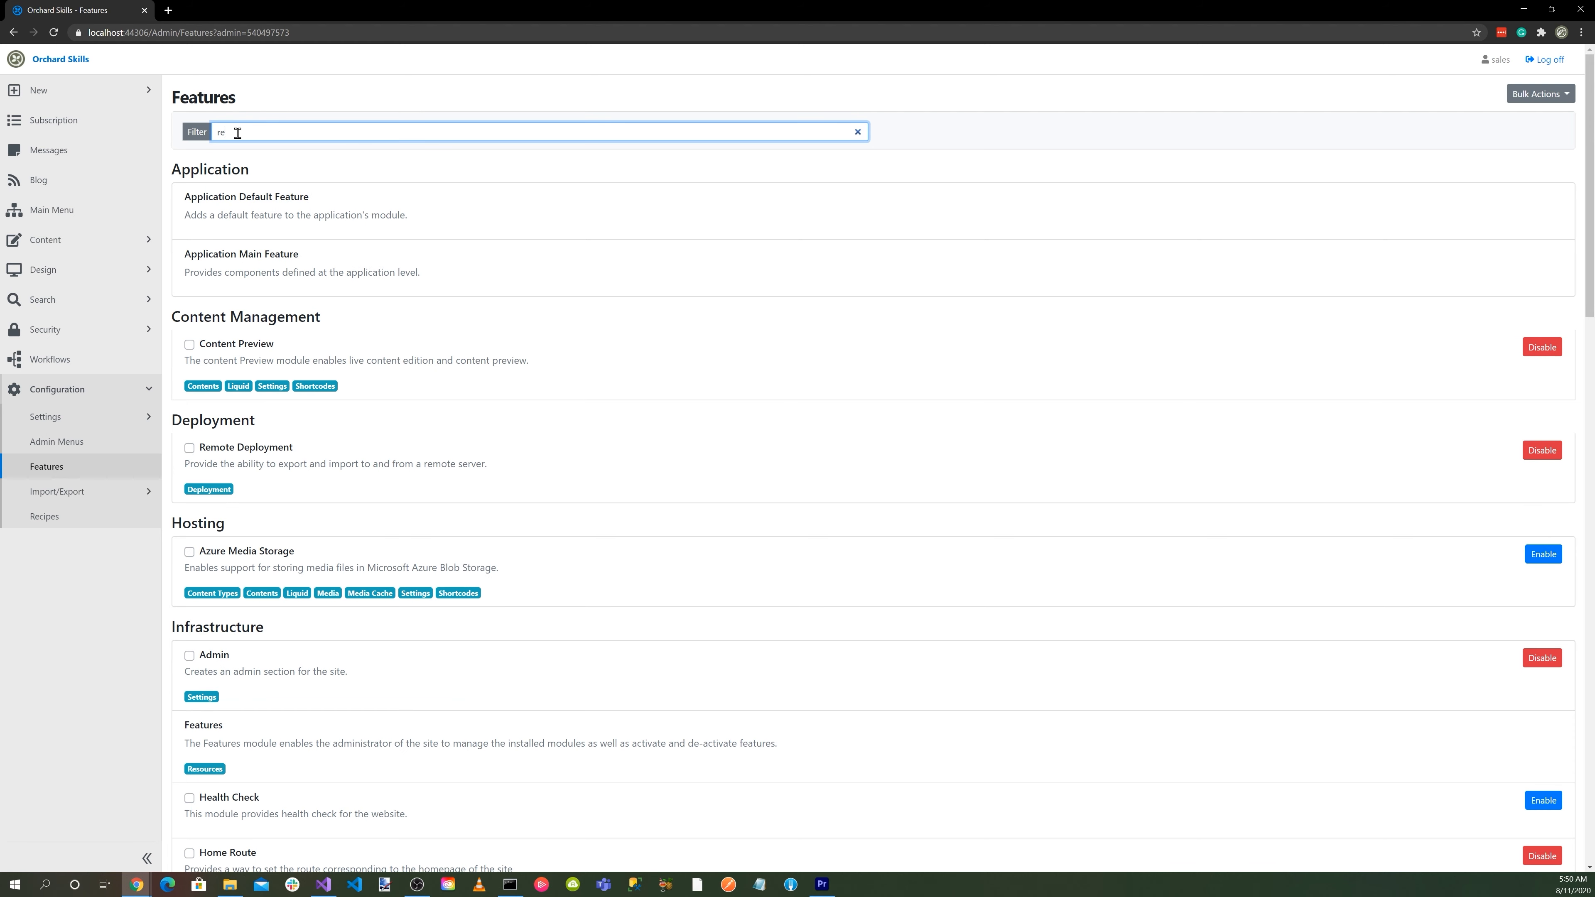
{"action": "type", "text": "ca"}
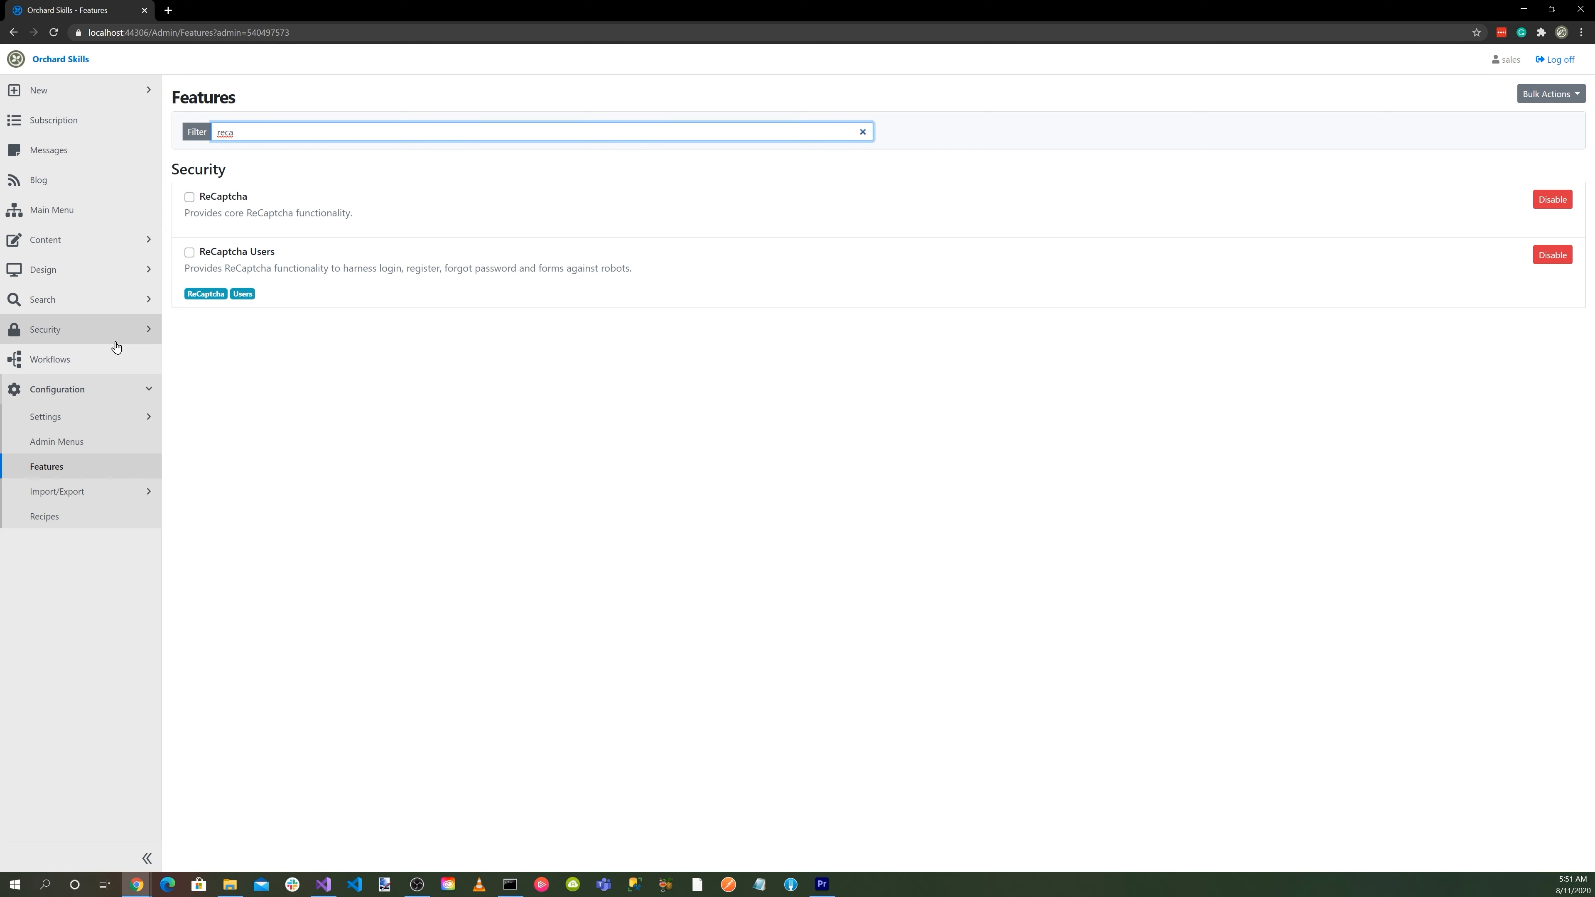
Step: Open the reCaptcha security settings and save them with the site key and secret key
{"action": "left_click", "coordinate": [70, 330]}
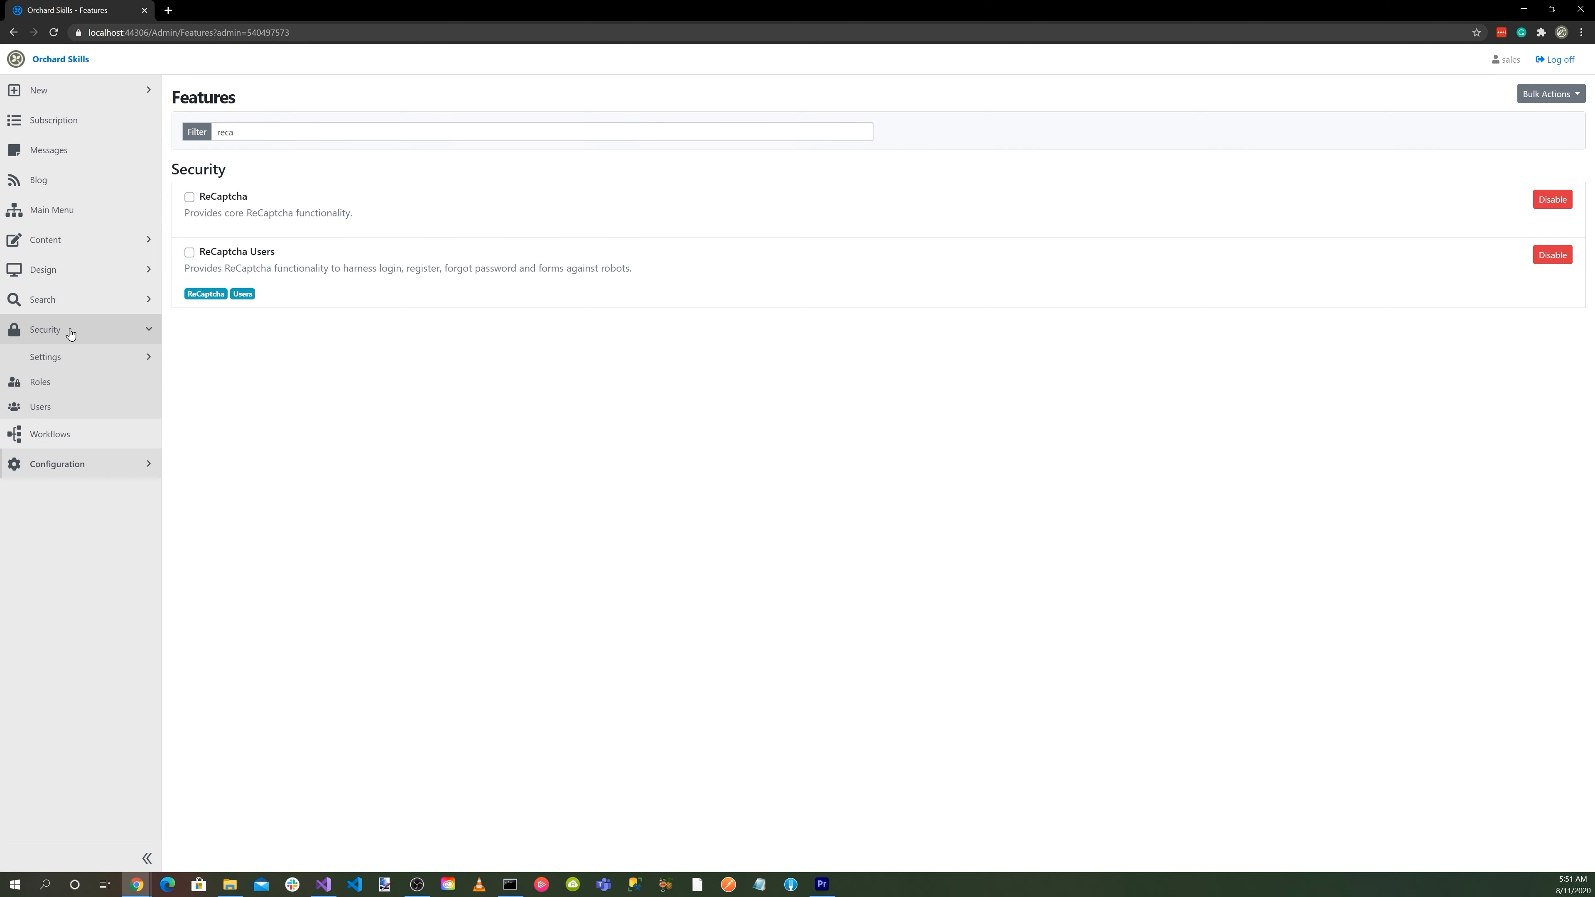
{"action": "left_click", "coordinate": [69, 358]}
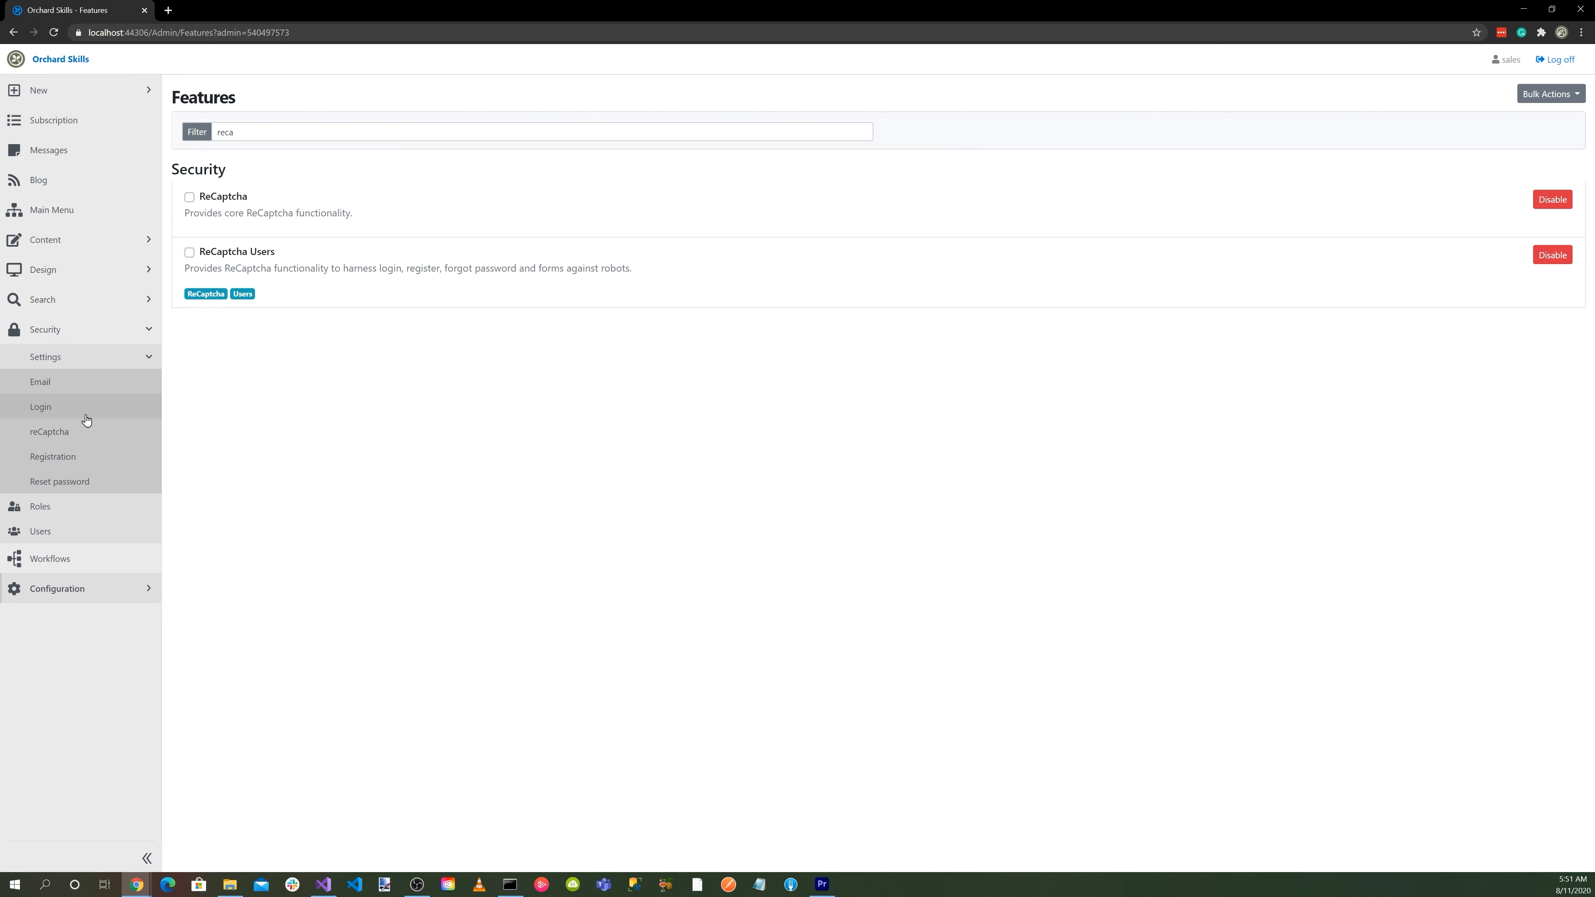
{"action": "left_click", "coordinate": [67, 434]}
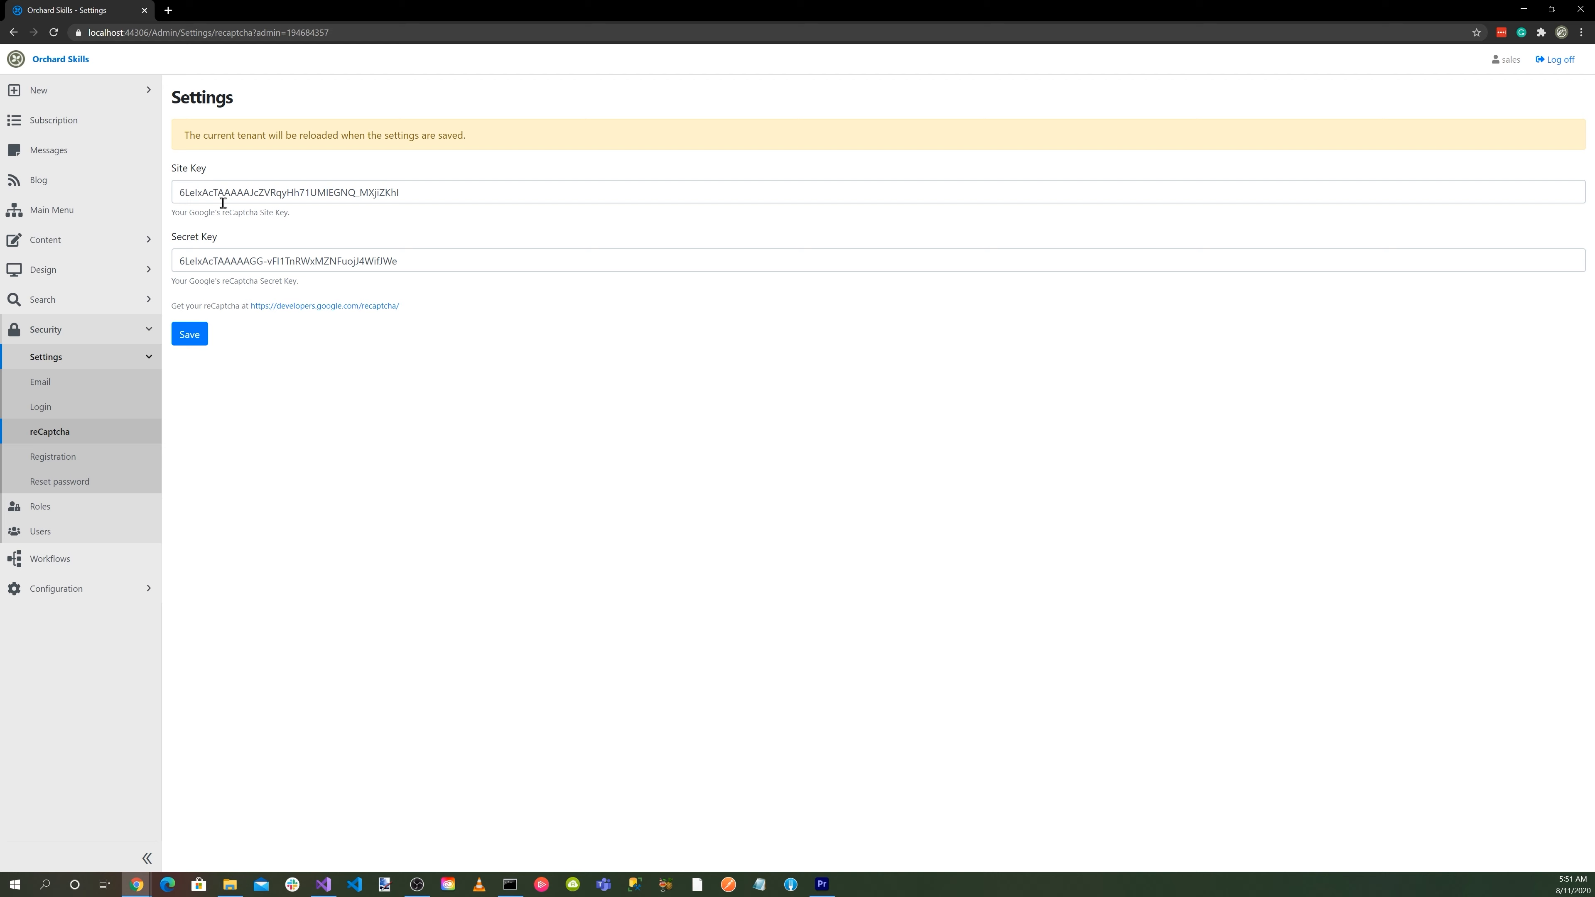
{"action": "left_click", "coordinate": [189, 338]}
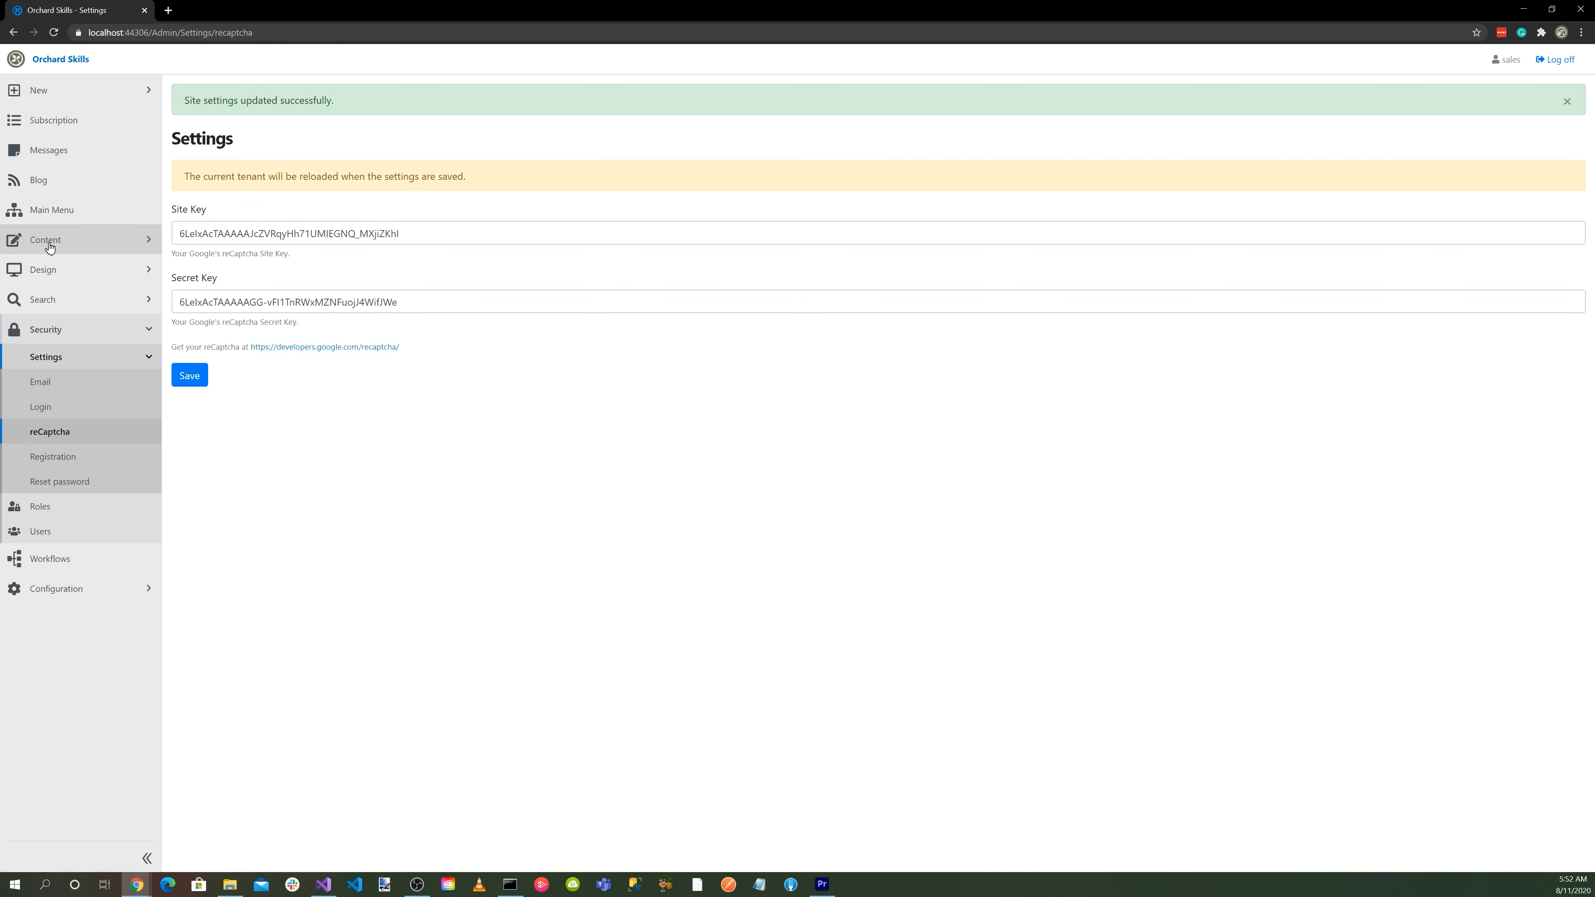
Step: Expand the Contact Form and its Re Captcha widget on the Contact page, and publish the page
{"action": "left_click", "coordinate": [49, 245]}
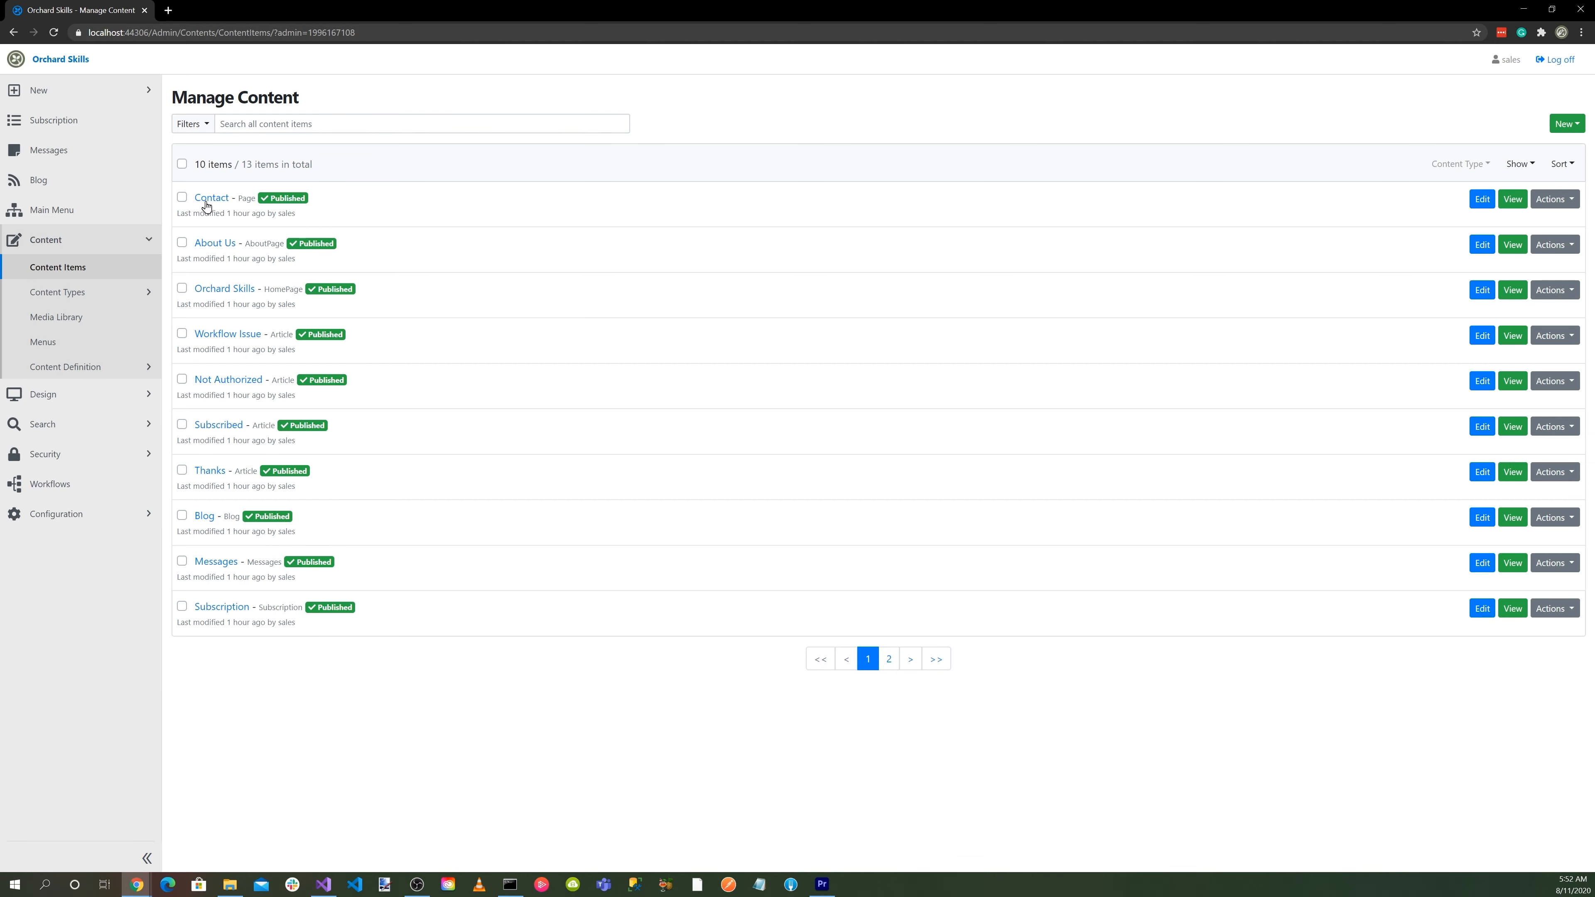
{"action": "left_click", "coordinate": [210, 199]}
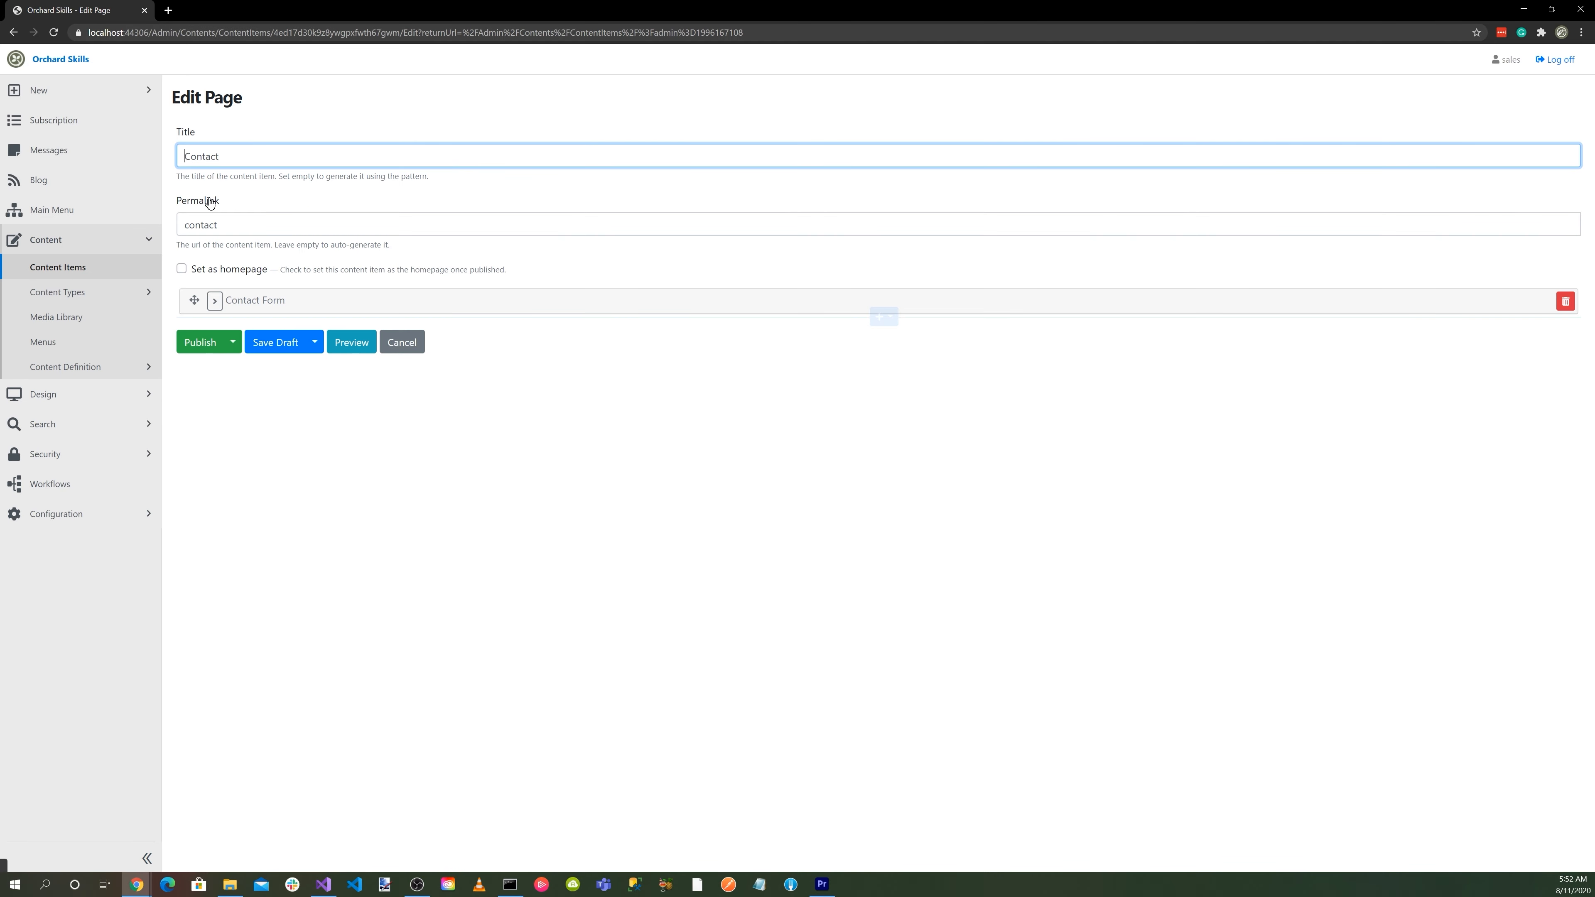
{"action": "left_click", "coordinate": [215, 300]}
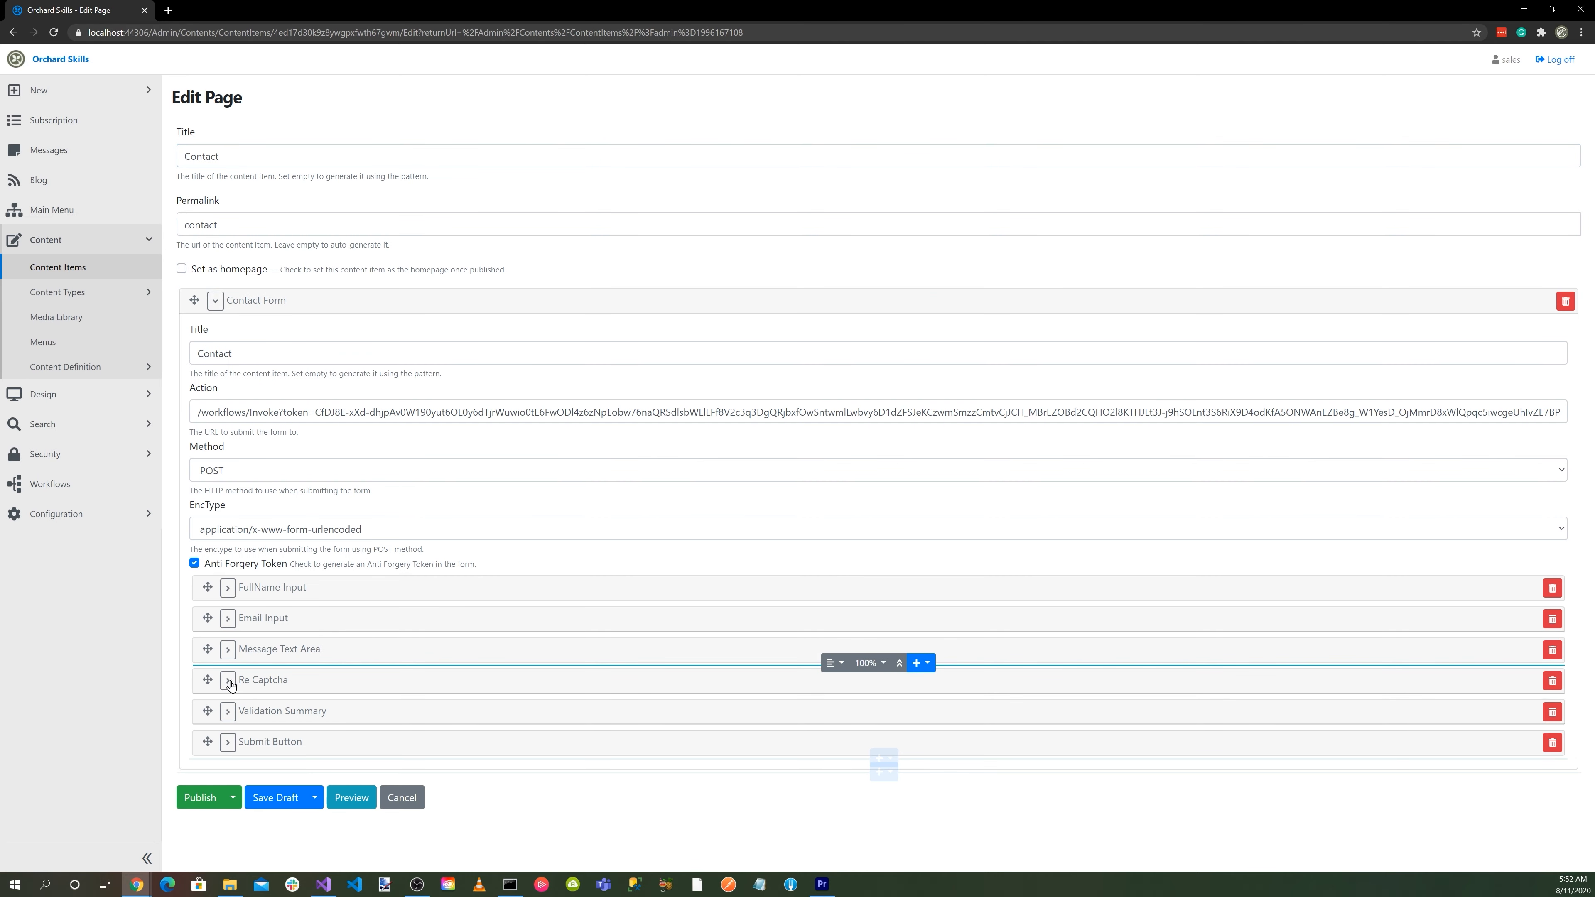
{"action": "left_click", "coordinate": [242, 681]}
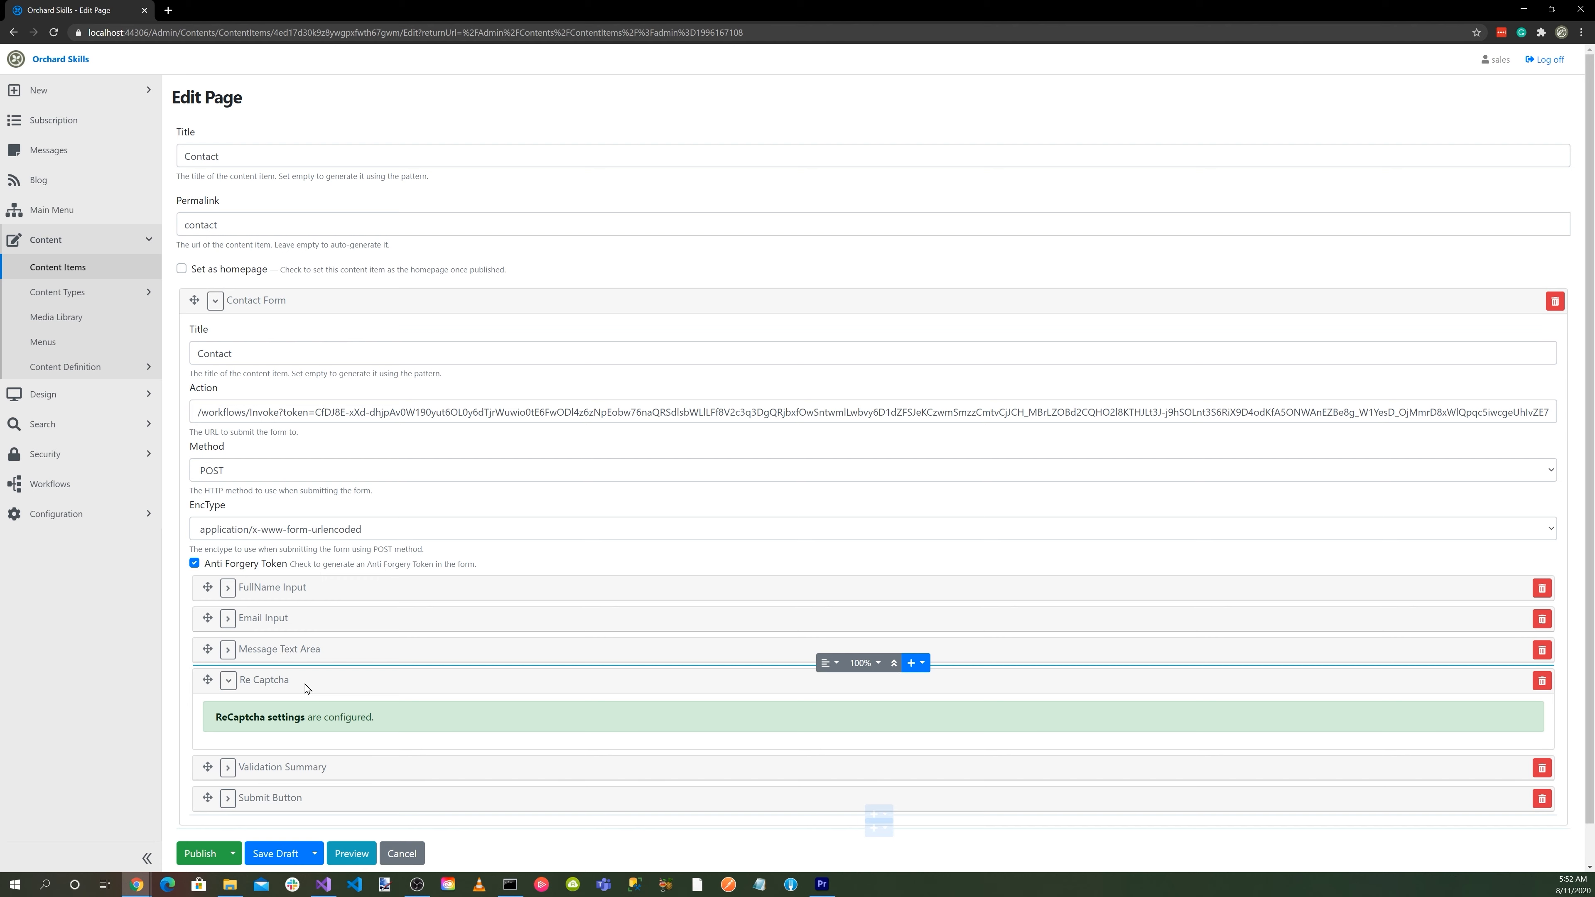
{"action": "left_click", "coordinate": [193, 854]}
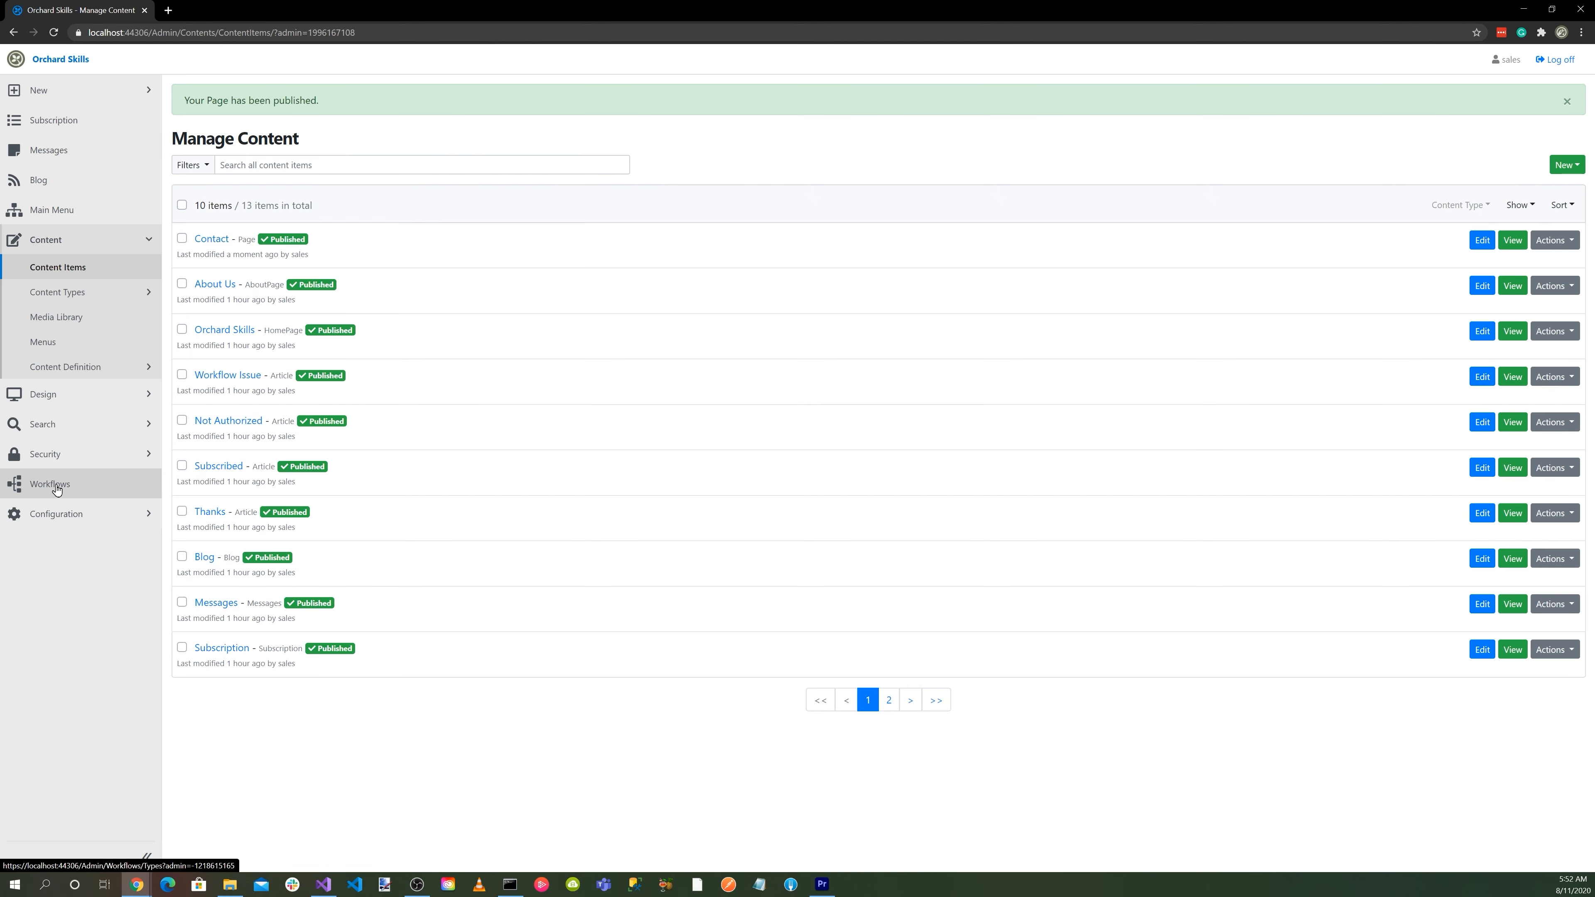
Step: In the Contact workflow, search the available tasks for "rec" without adding any, and inspect the Validate ReCaptcha activity
{"action": "left_click", "coordinate": [56, 488]}
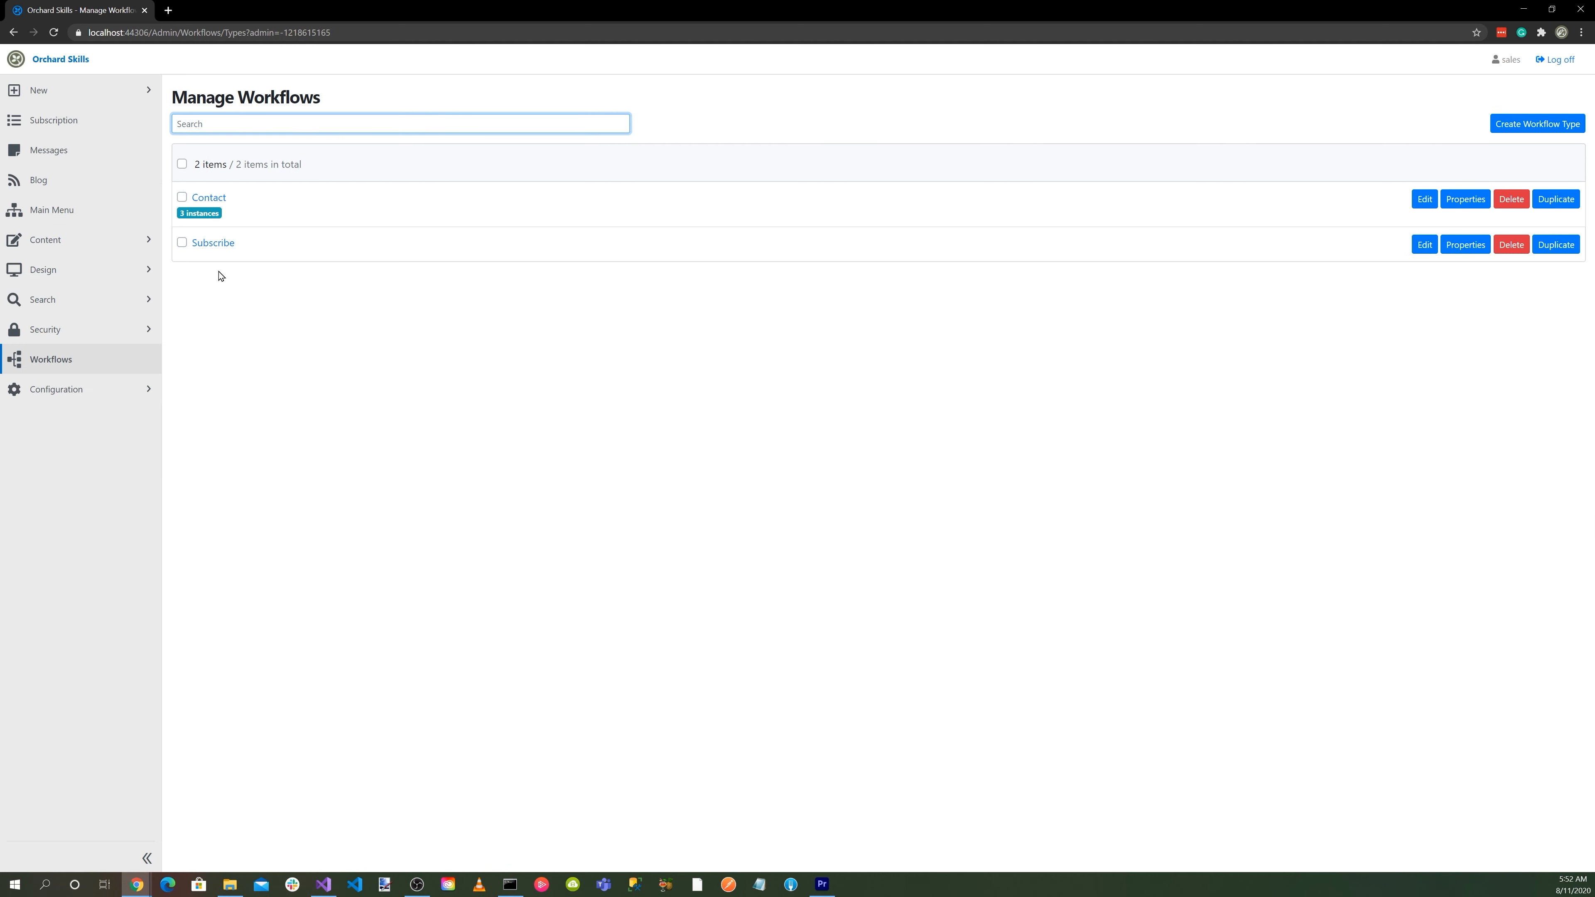
{"action": "left_click", "coordinate": [208, 199]}
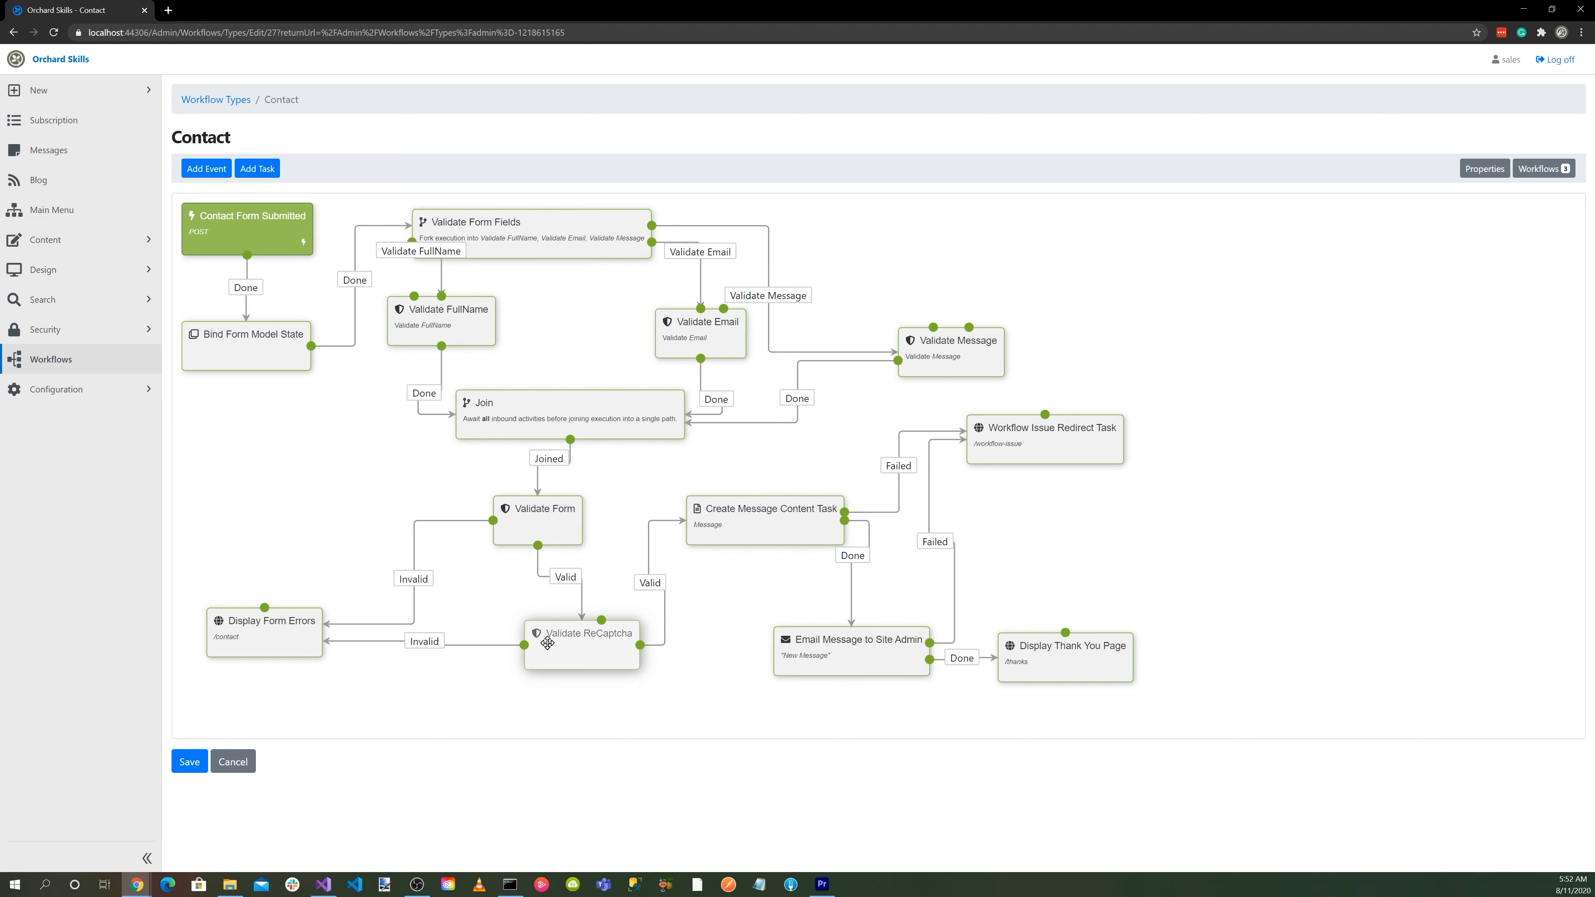
{"action": "left_click", "coordinate": [257, 168]}
{"action": "type", "text": "rec"}
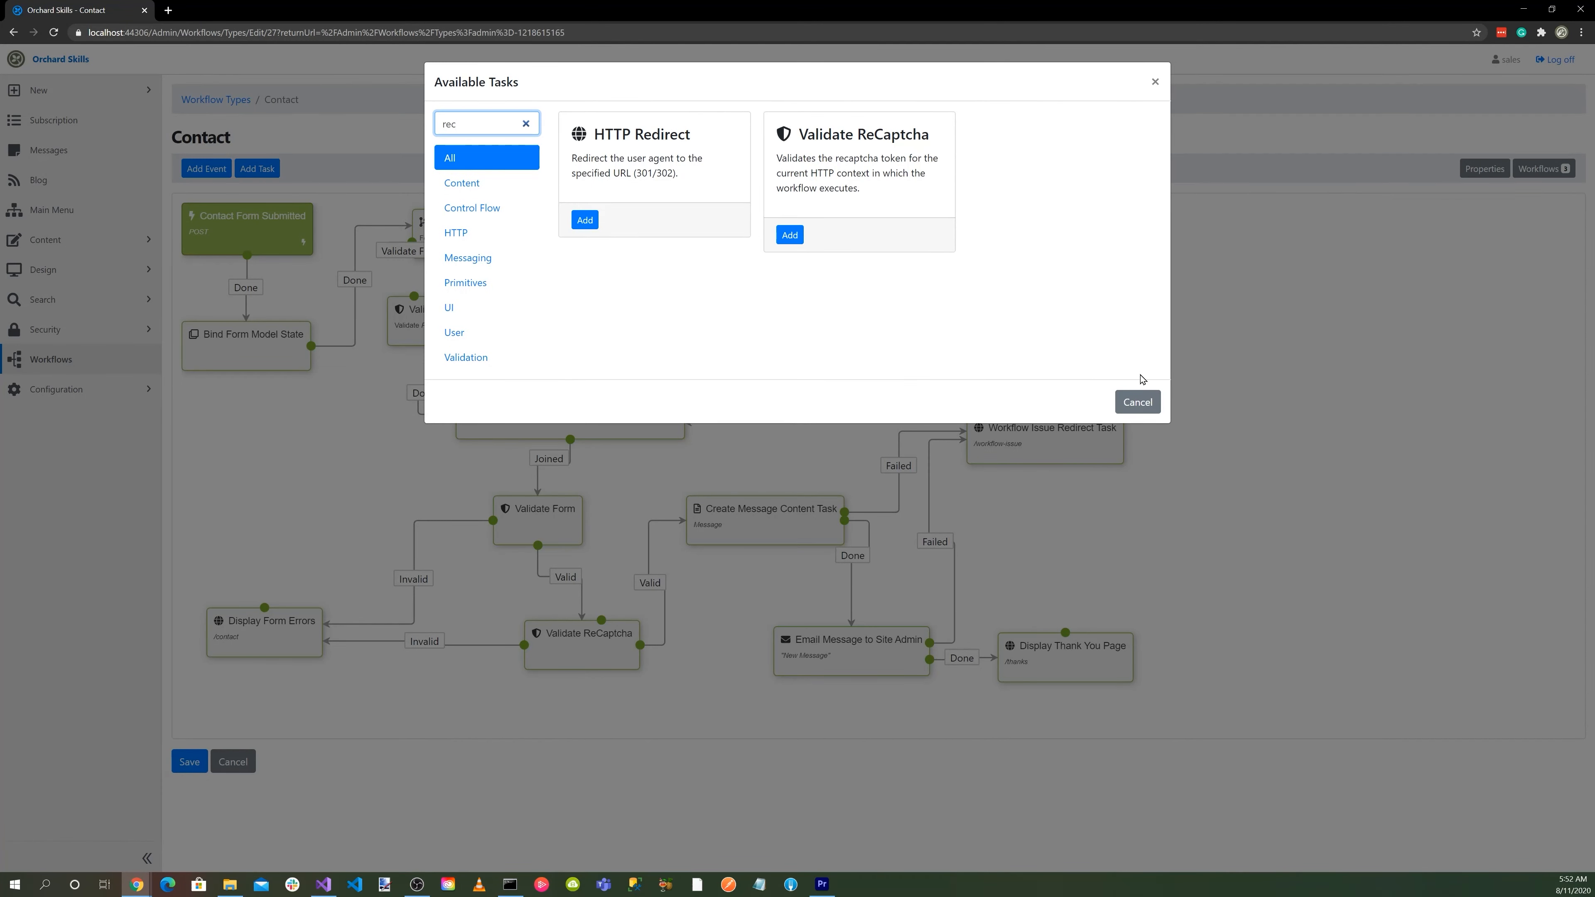
{"action": "left_click", "coordinate": [1138, 406]}
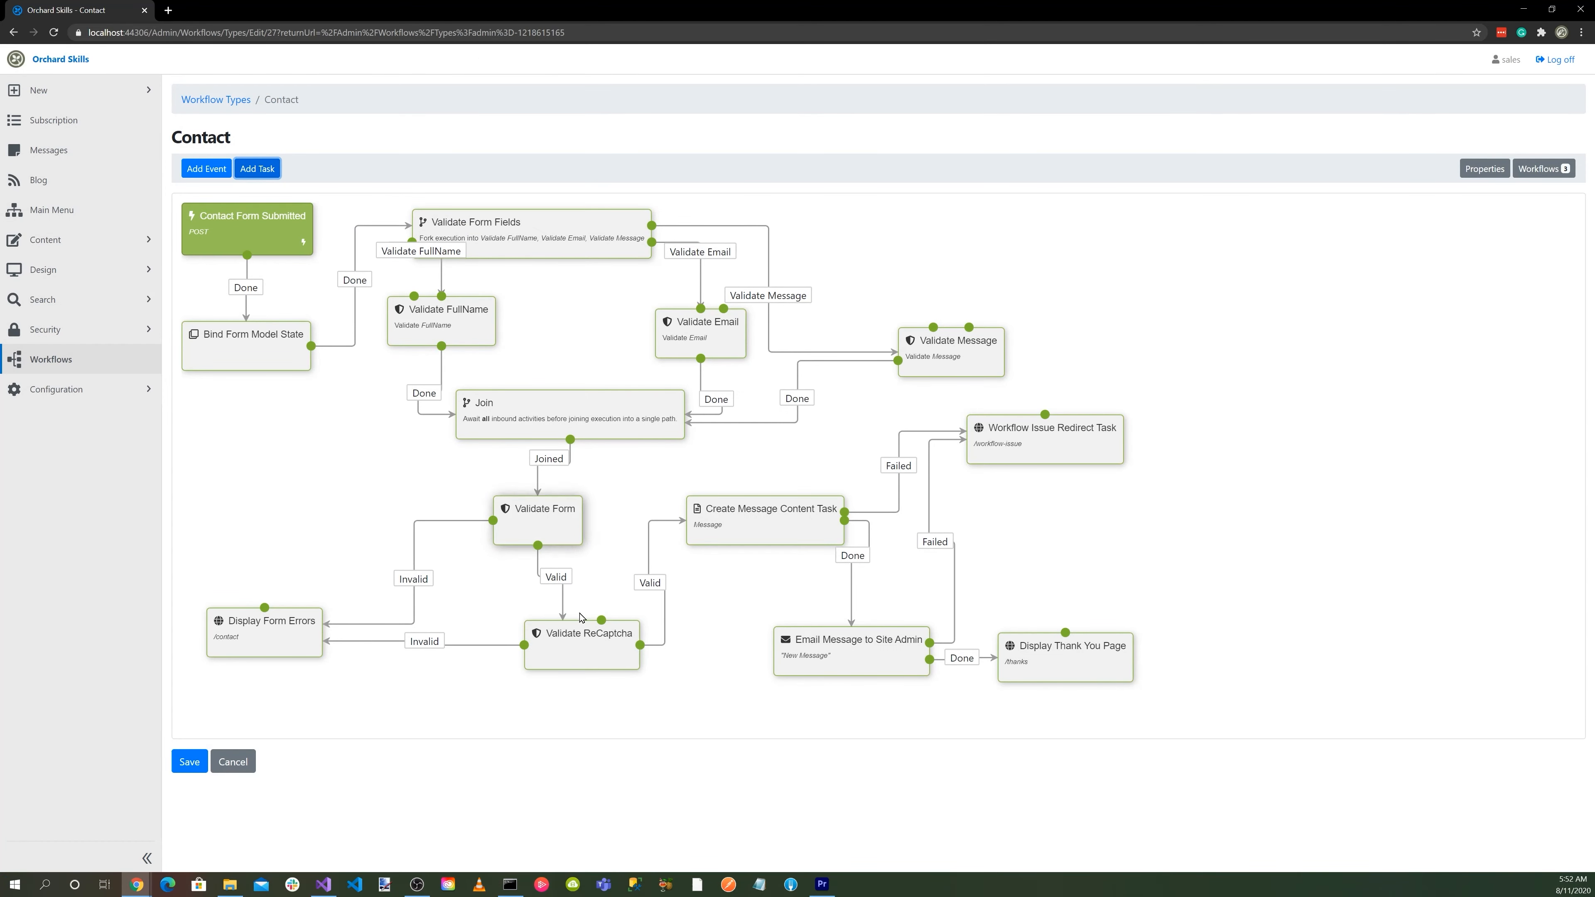
{"action": "left_click", "coordinate": [570, 647]}
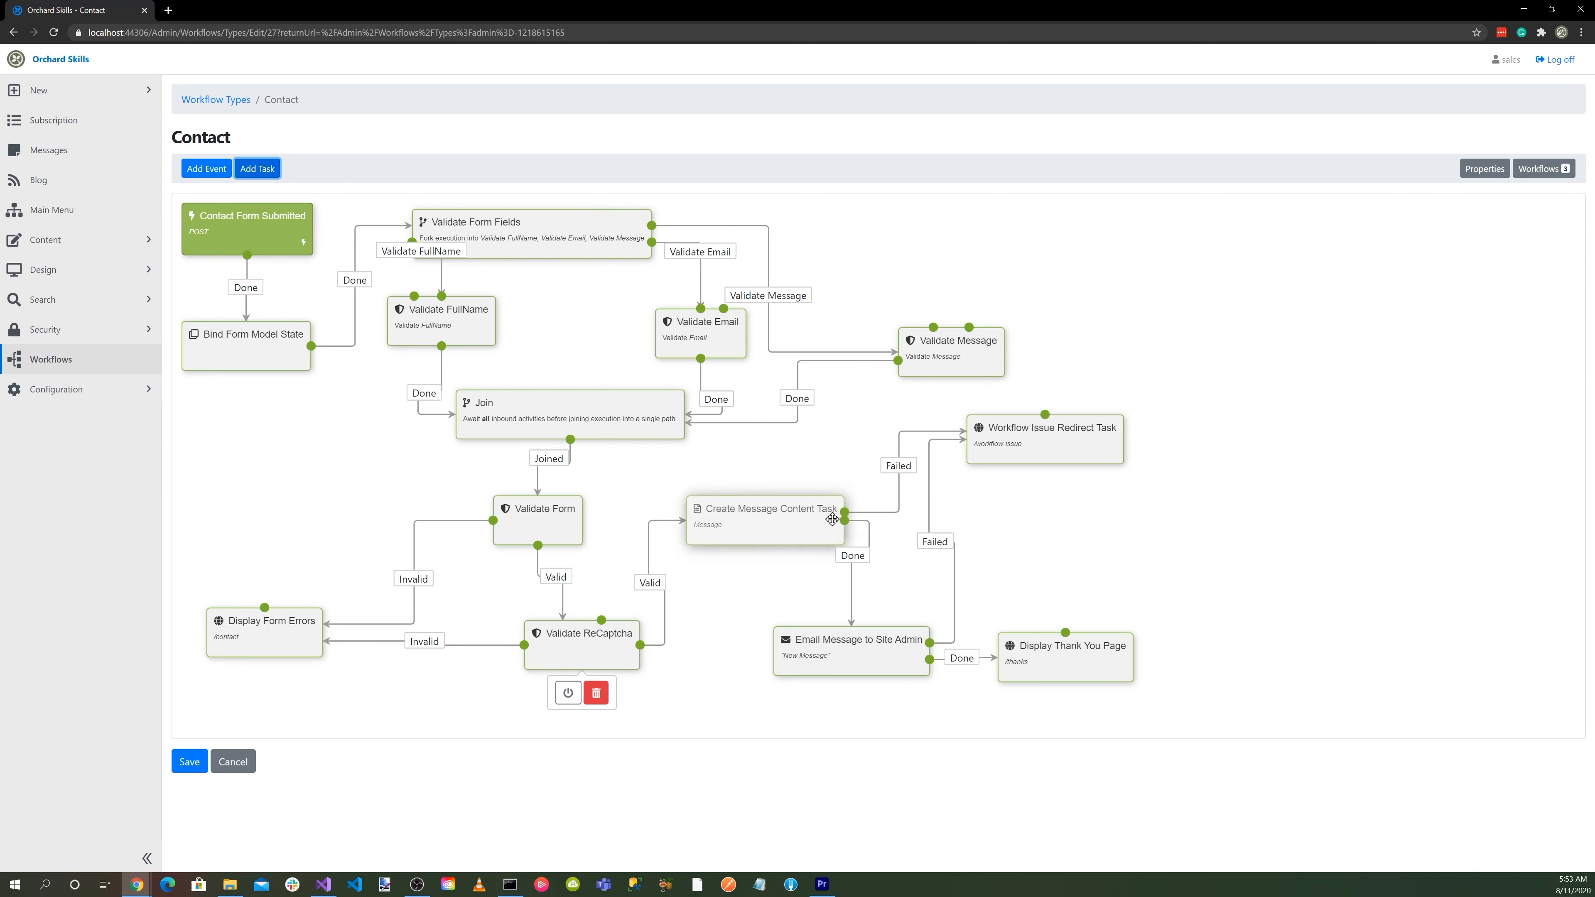
Step: Regenerate and copy the Contact Form Submitted event's tokenized workflow URL, and save both the event and the Contact workflow
{"action": "left_click_drag", "start_coordinate": [601, 620], "coordinate": [607, 583]}
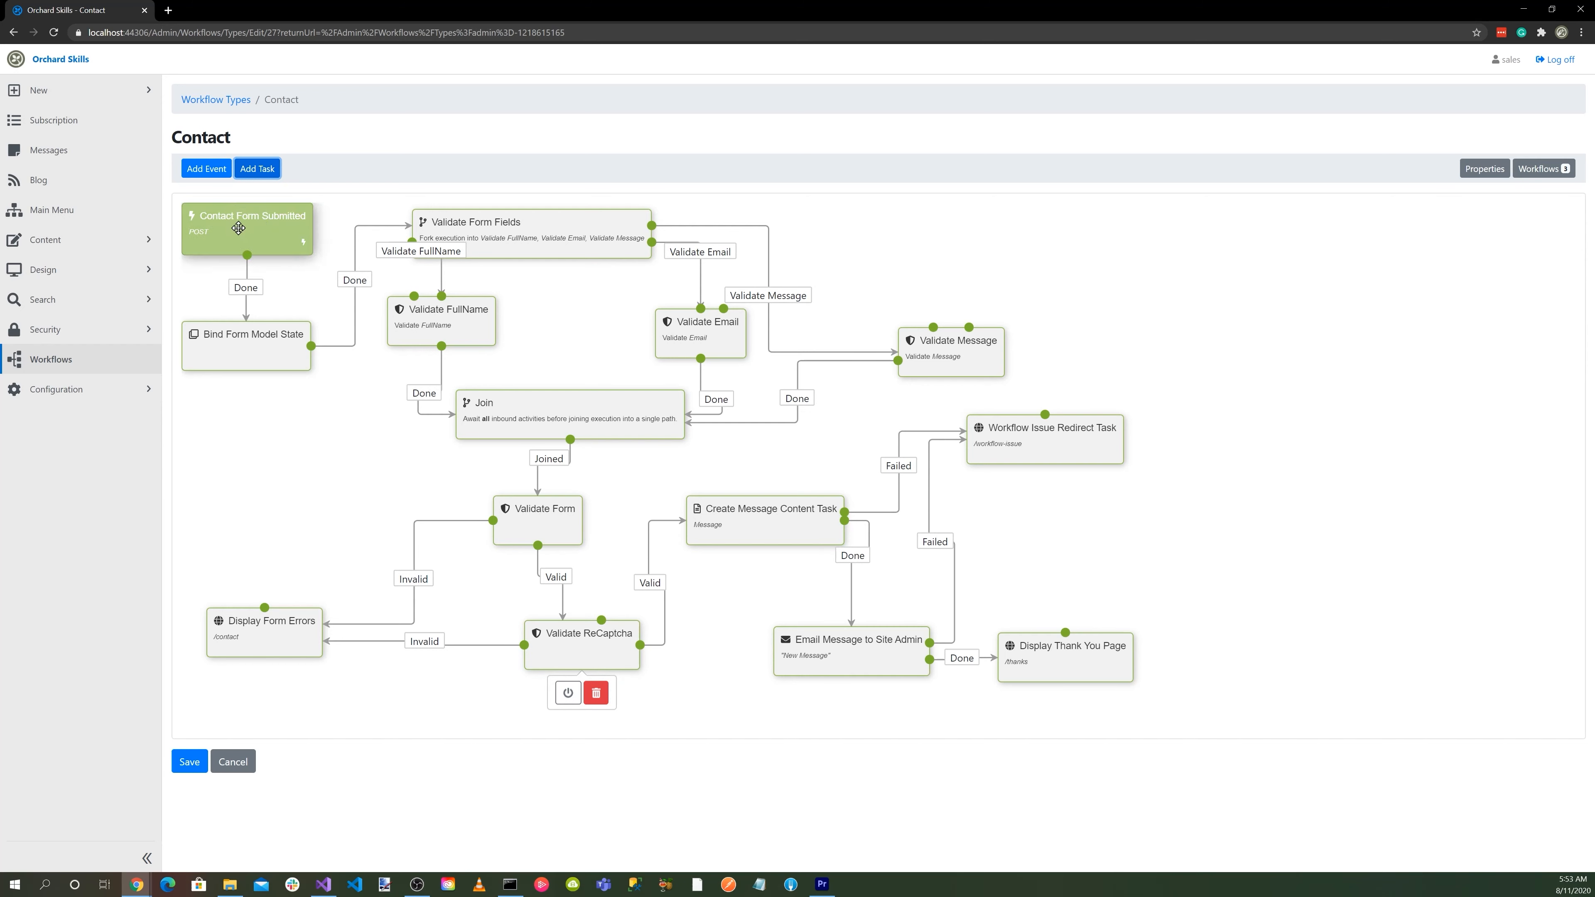
{"action": "left_click", "coordinate": [250, 241]}
{"action": "left_click", "coordinate": [248, 278]}
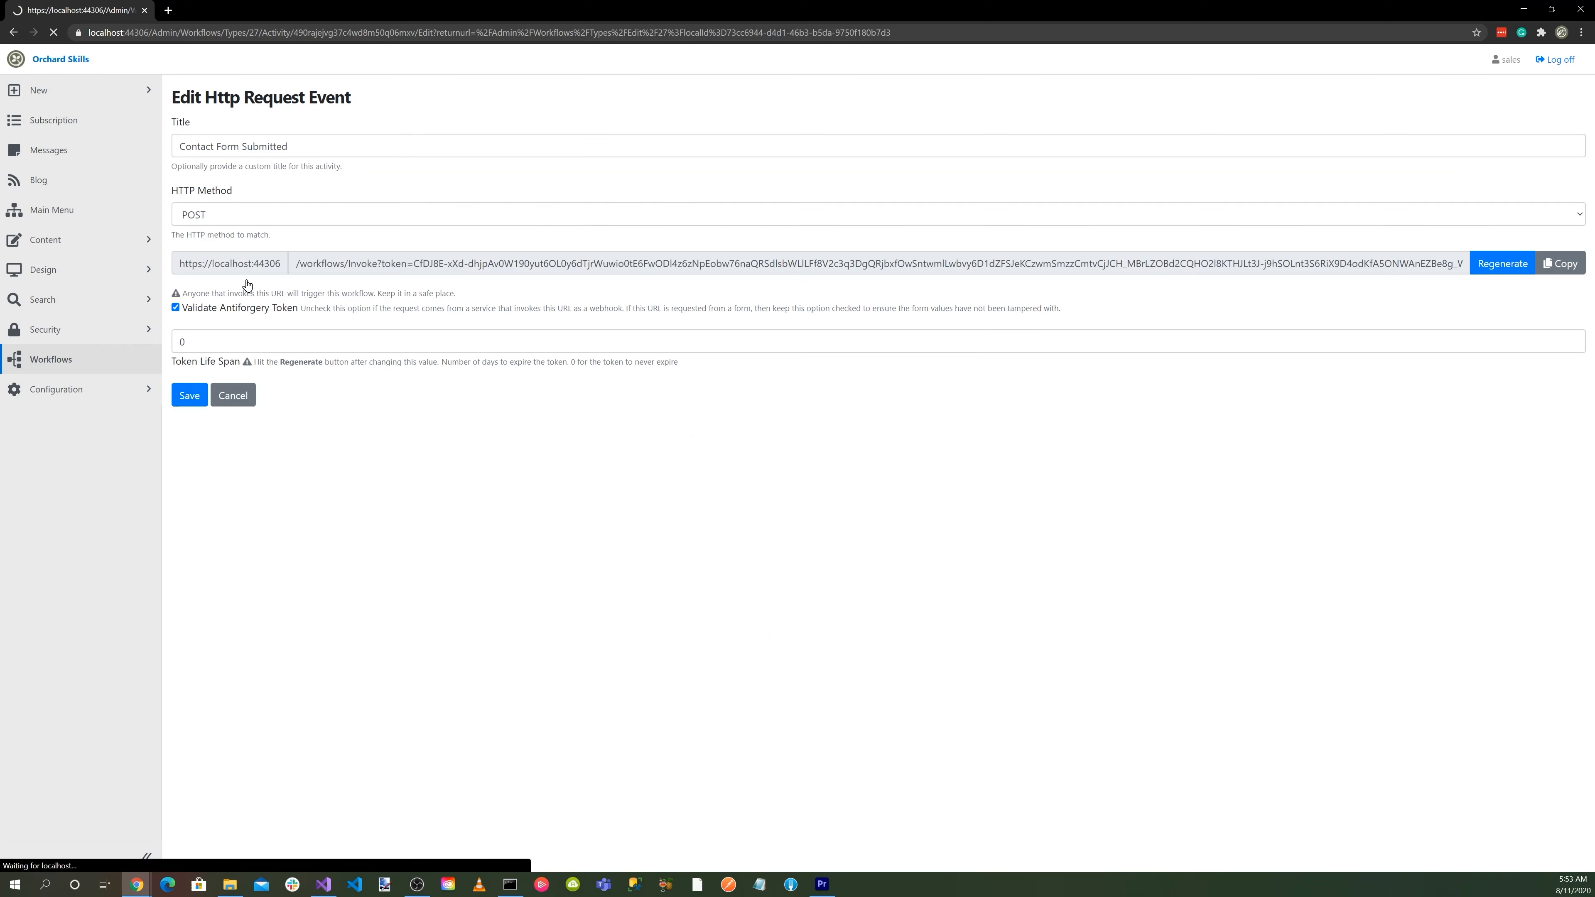
{"action": "left_click", "coordinate": [1501, 263]}
{"action": "left_click", "coordinate": [1558, 264]}
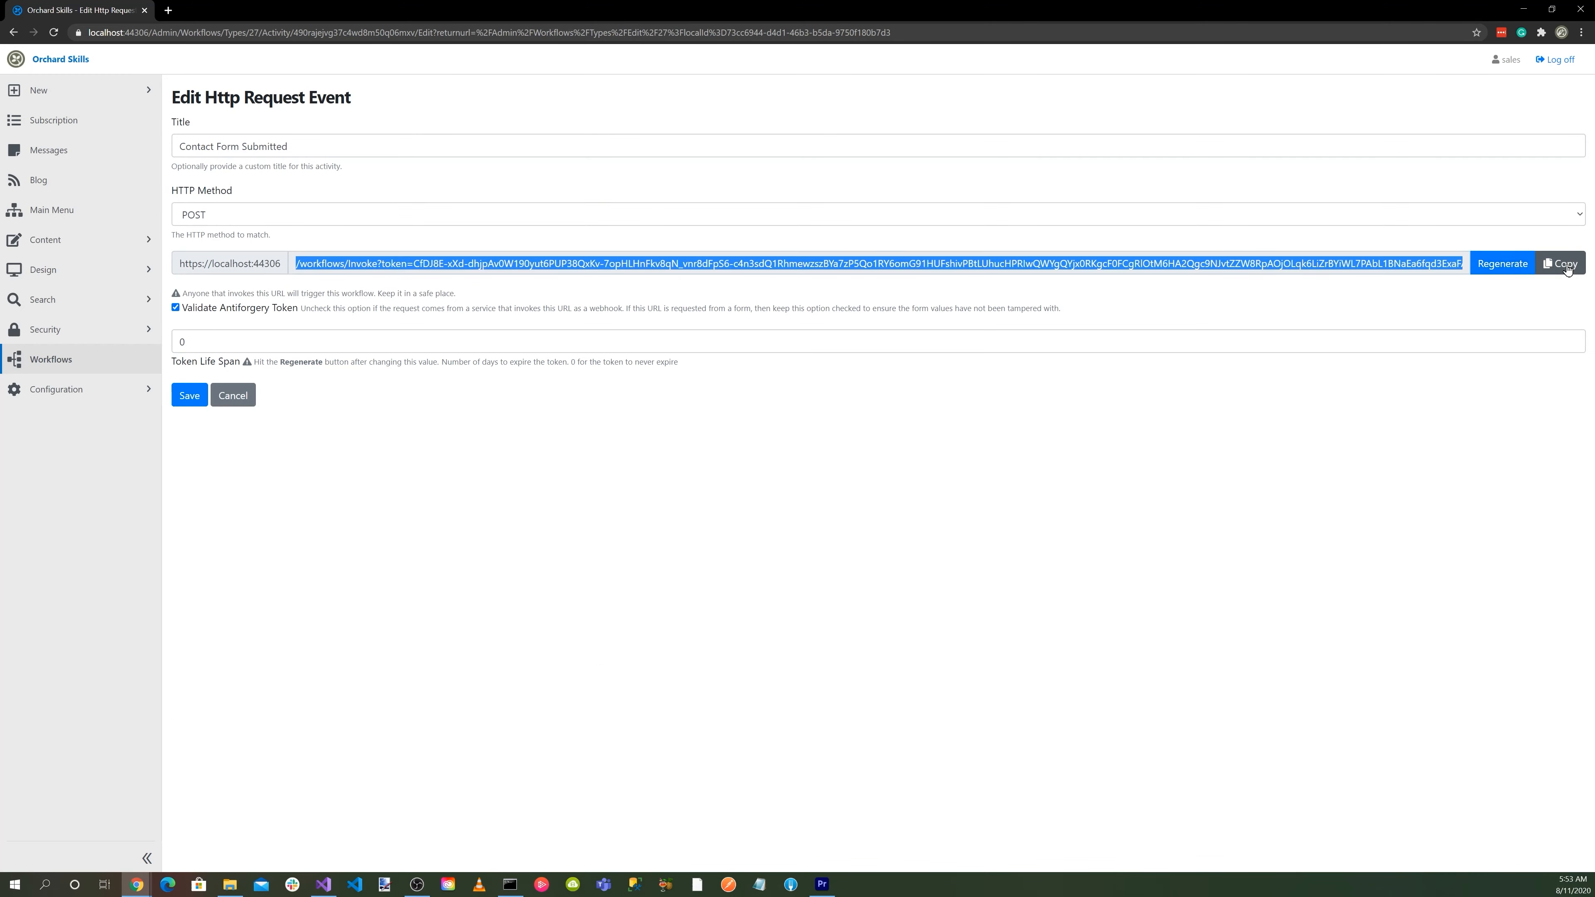
{"action": "left_click", "coordinate": [189, 395]}
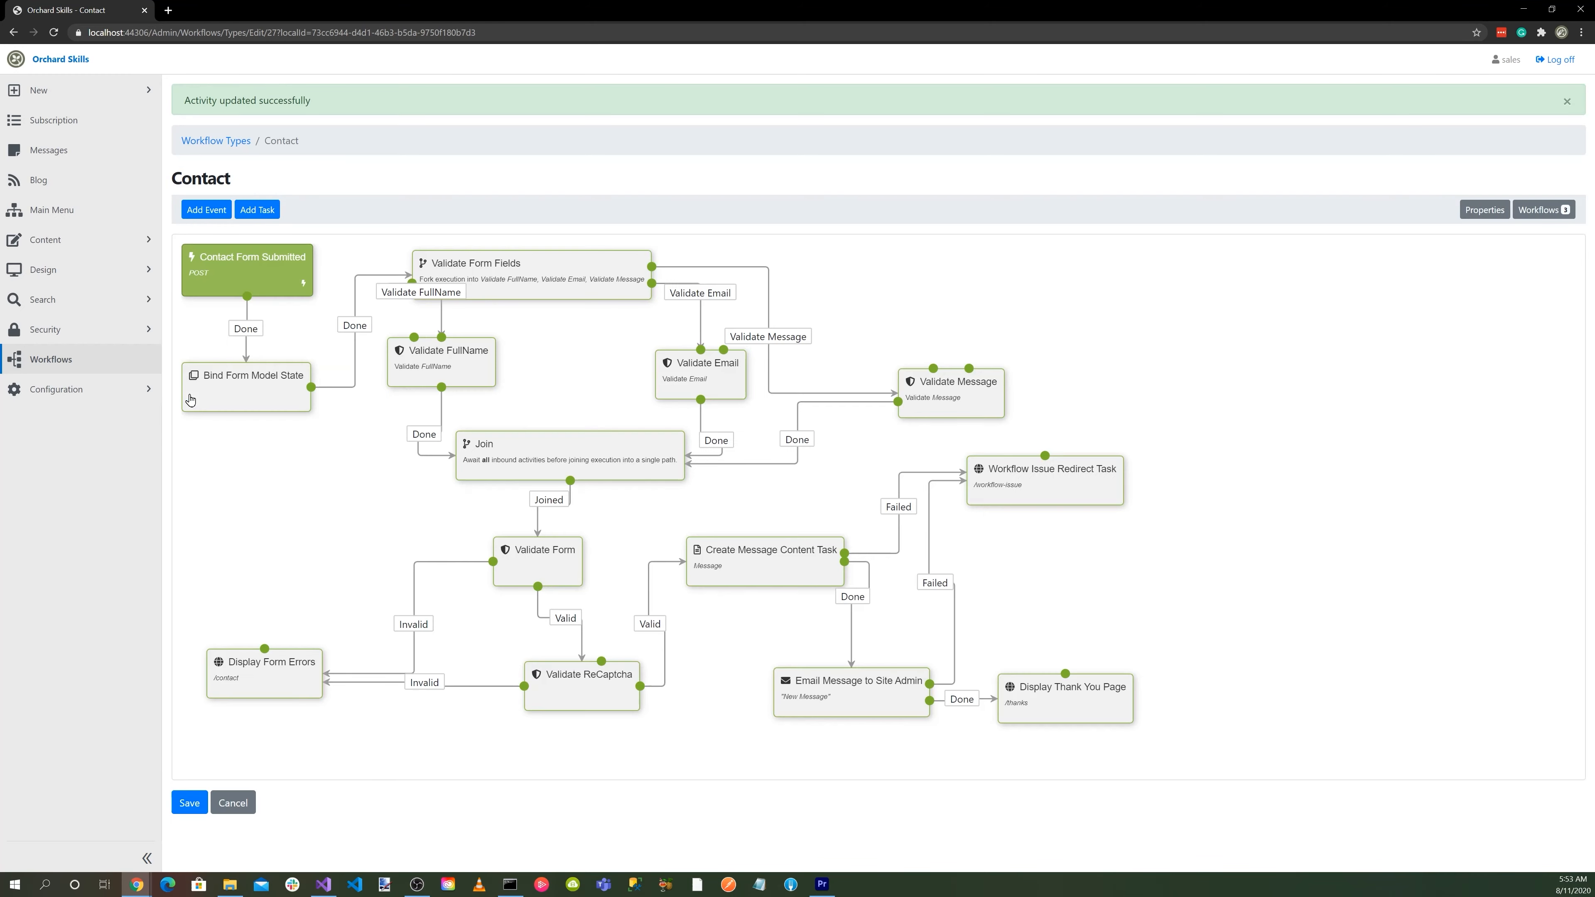
{"action": "left_click", "coordinate": [190, 804]}
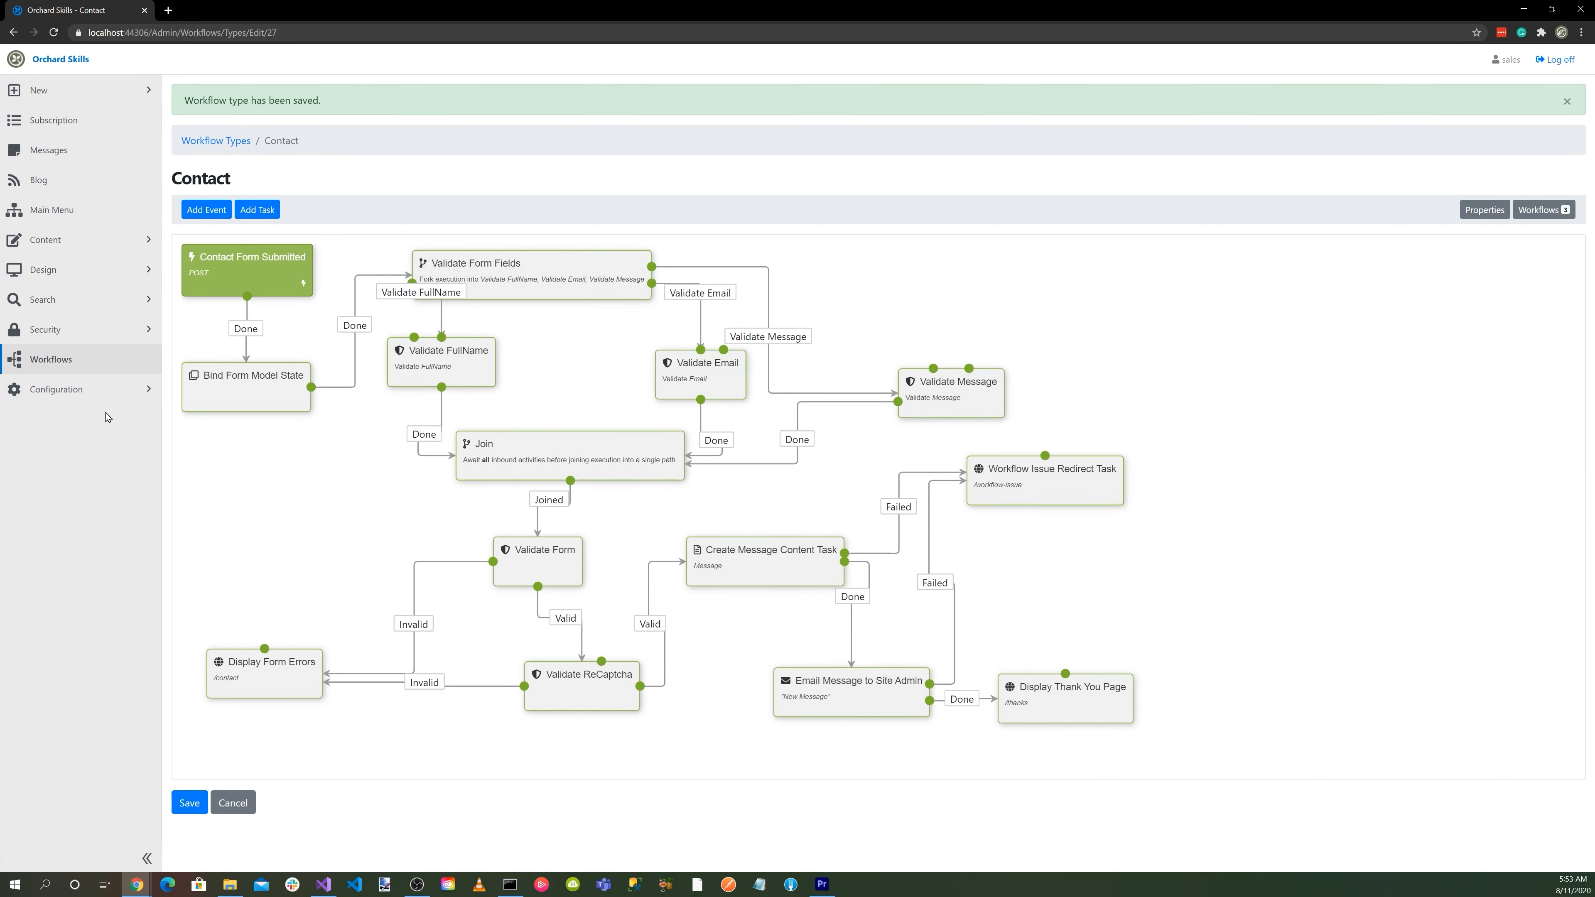
Step: Replace the Contact Form's Action on the Contact page with the copied workflow URL and token, and publish the page
{"action": "left_click", "coordinate": [51, 239]}
{"action": "left_click", "coordinate": [71, 266]}
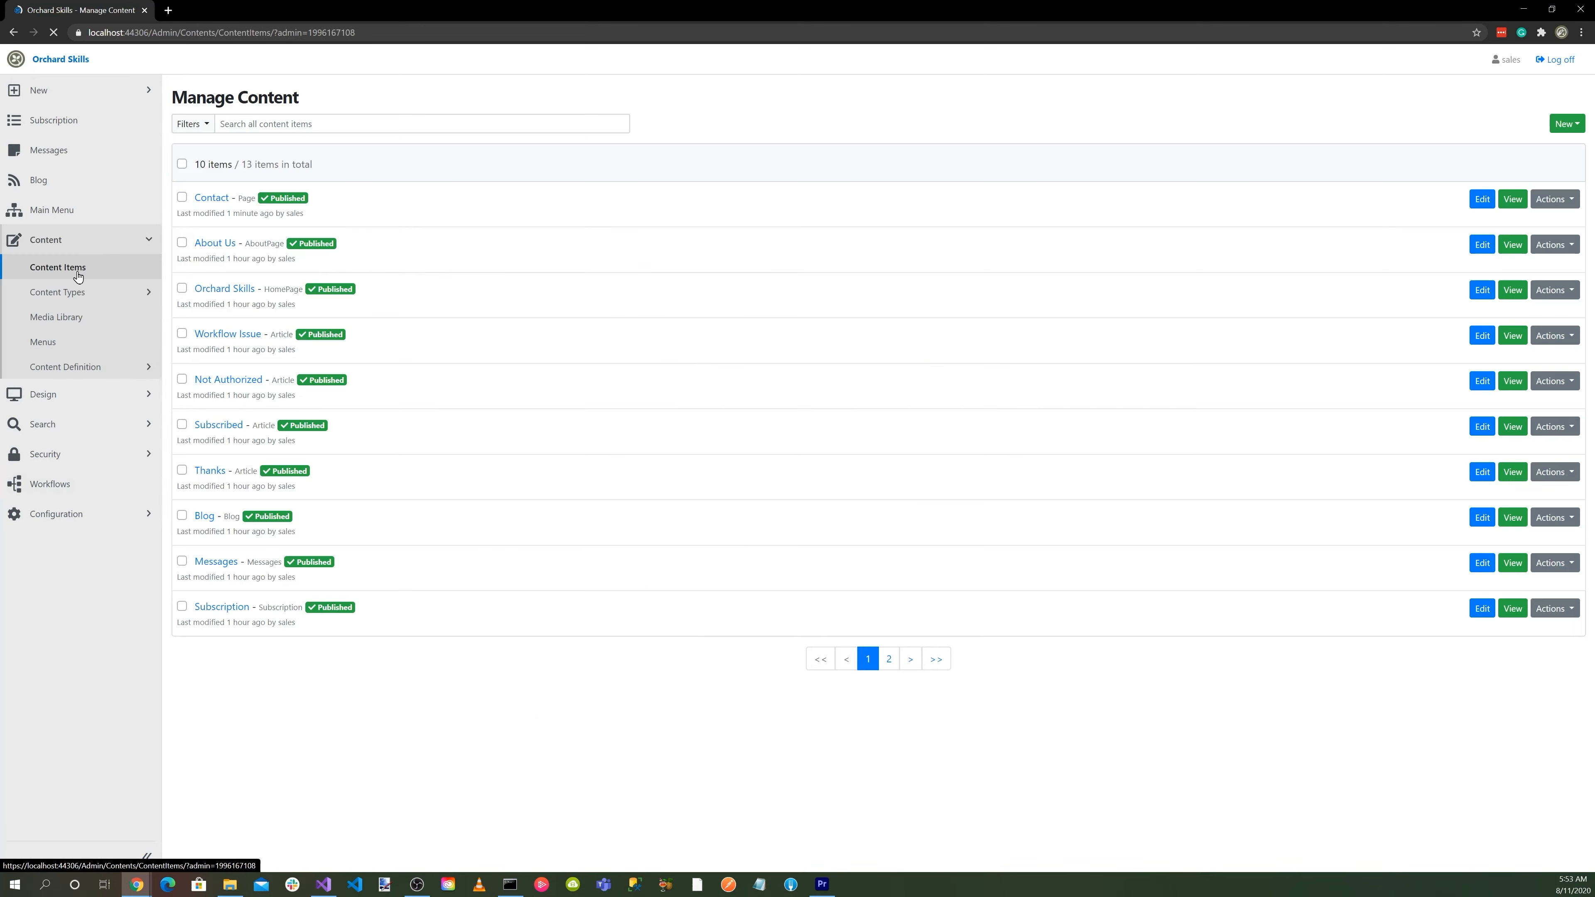
{"action": "left_click", "coordinate": [213, 198]}
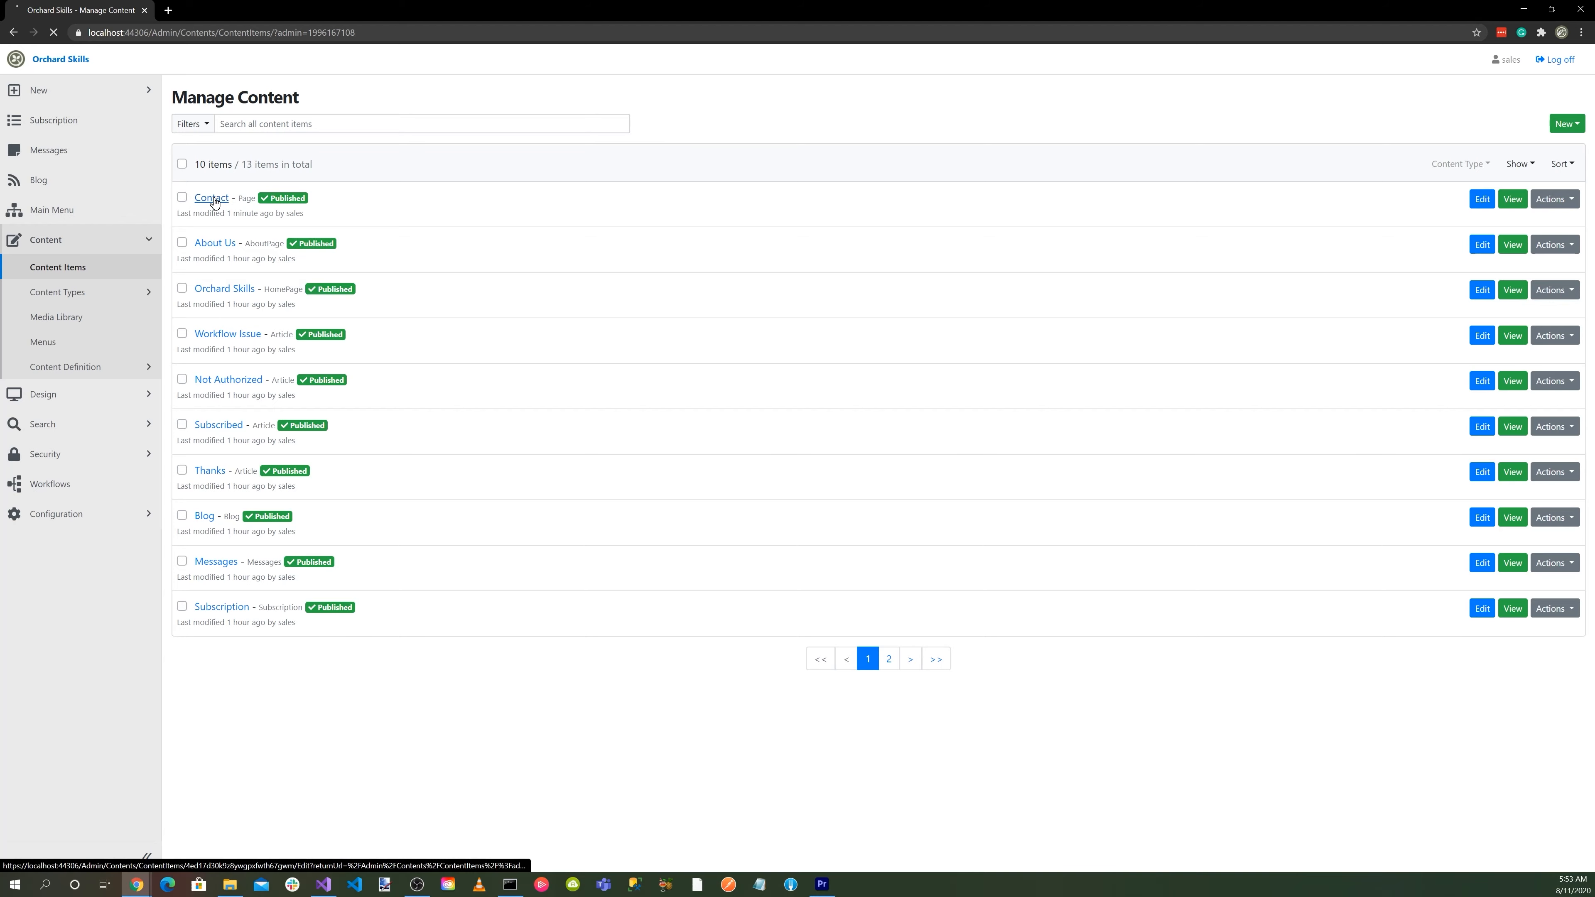
{"action": "left_click", "coordinate": [214, 300]}
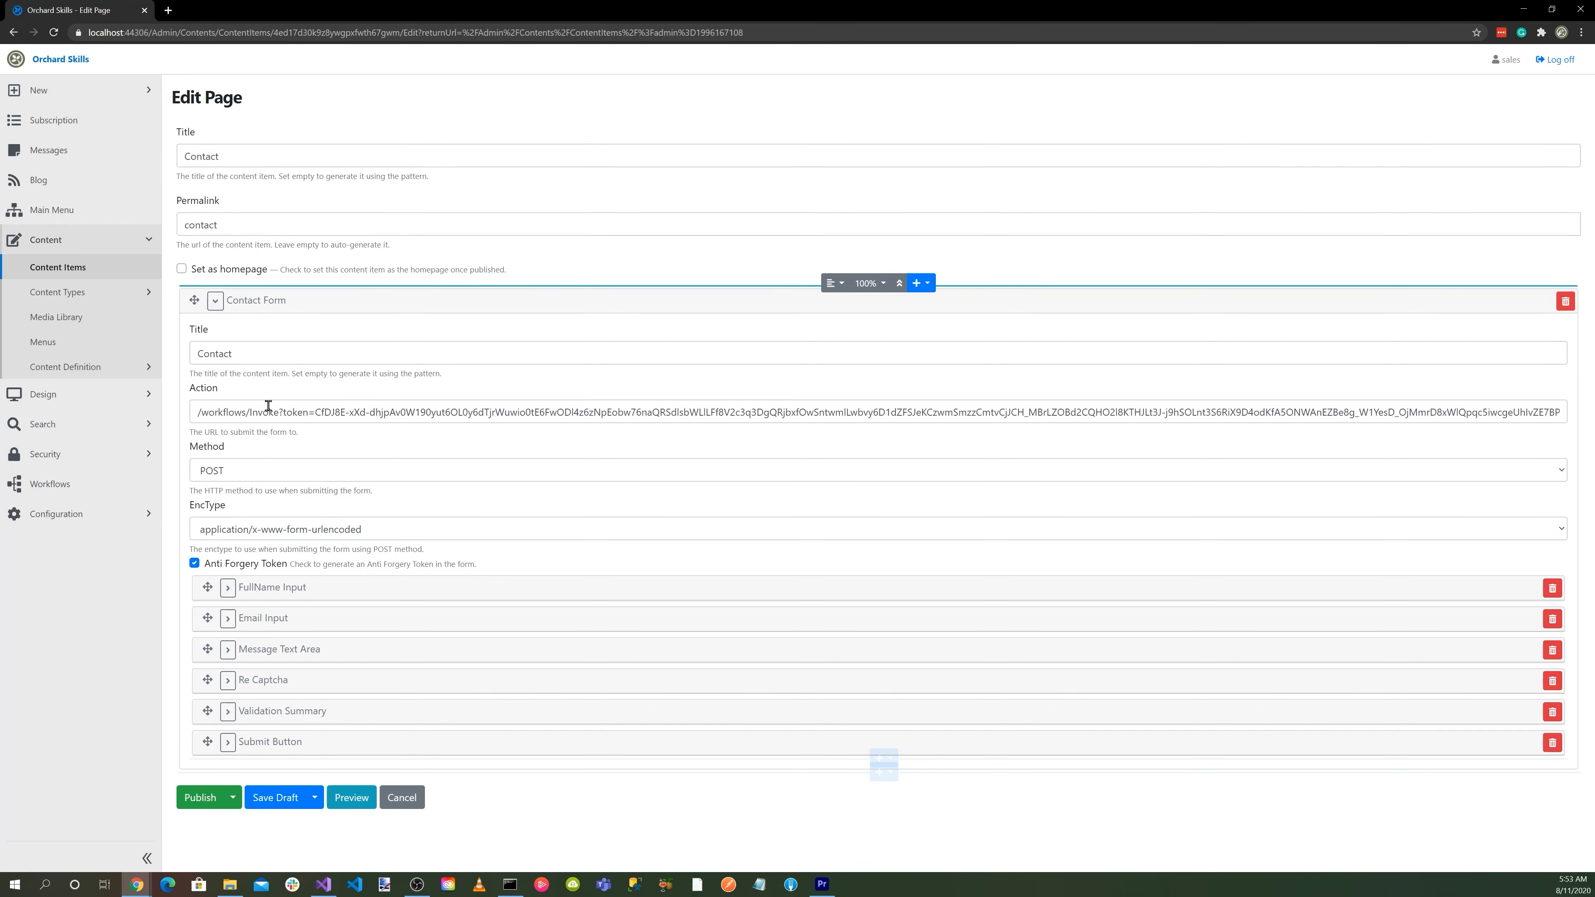
{"action": "left_click_drag", "start_coordinate": [195, 413], "coordinate": [1567, 407]}
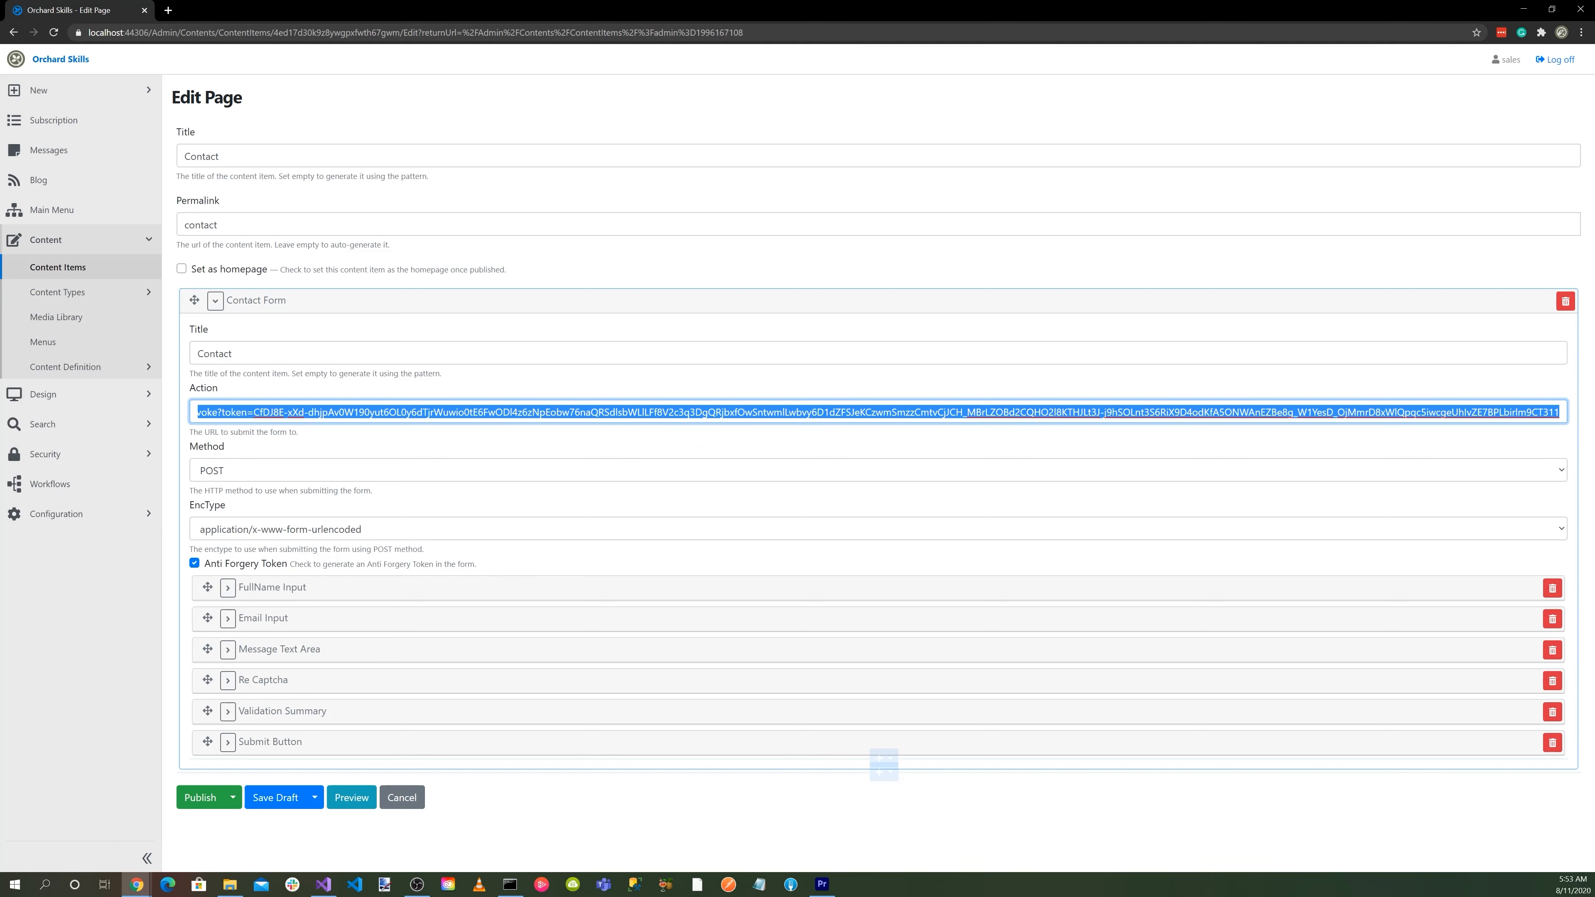
{"action": "key", "text": "ctrl+v"}
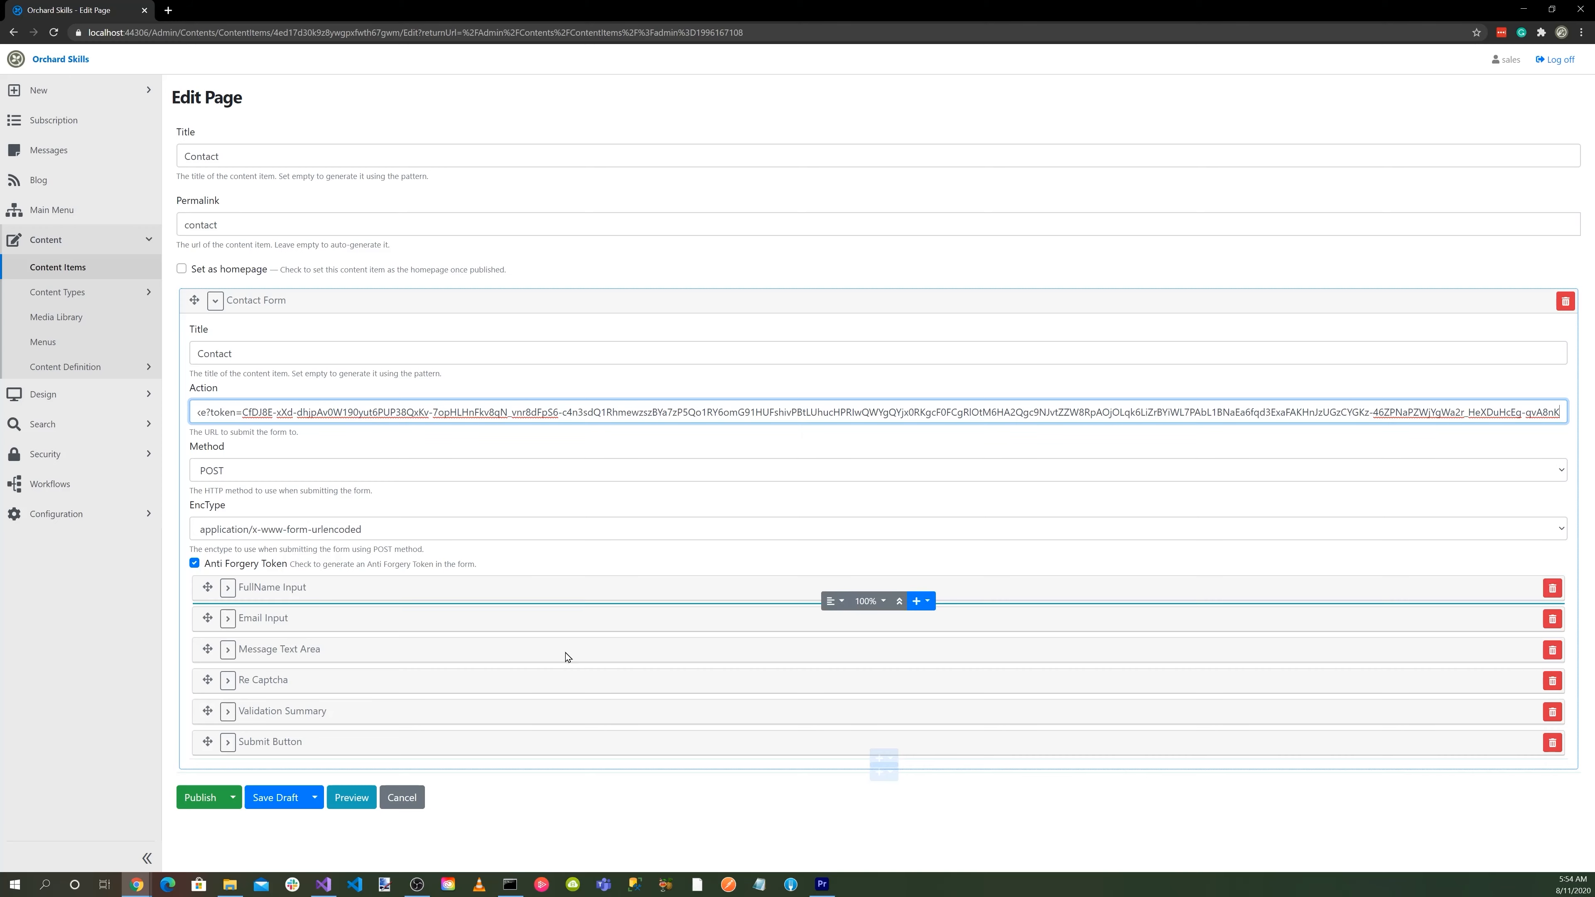
{"action": "left_click", "coordinate": [200, 798]}
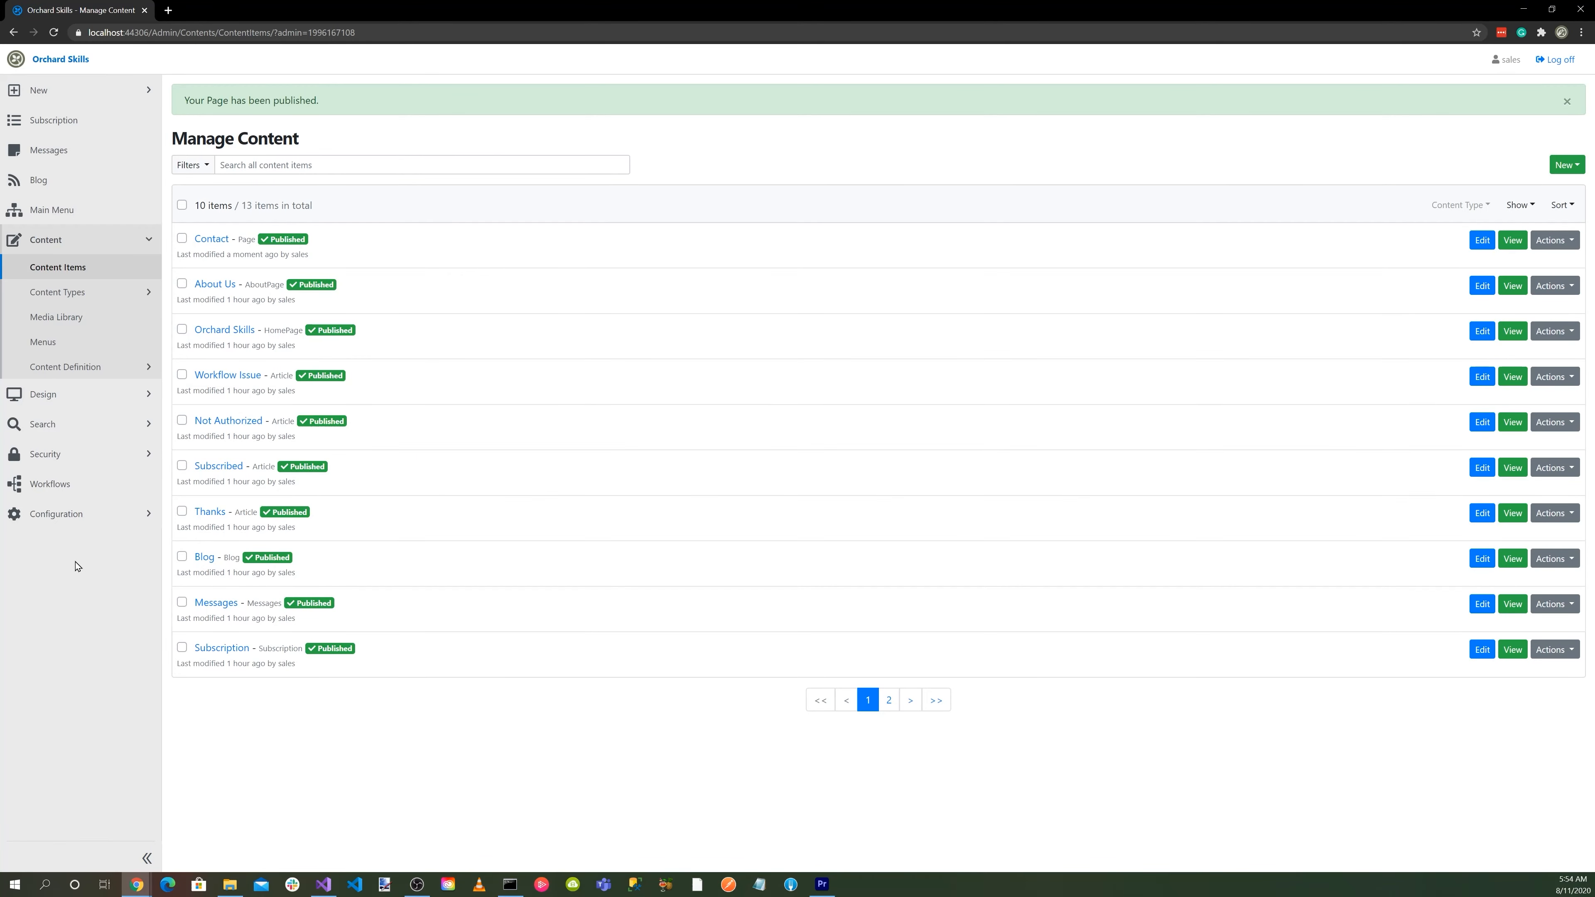
Step: Switch to Command Prompt, start the local mail server with smtp4dev, and return to the site admin
{"action": "left_click", "coordinate": [510, 883]}
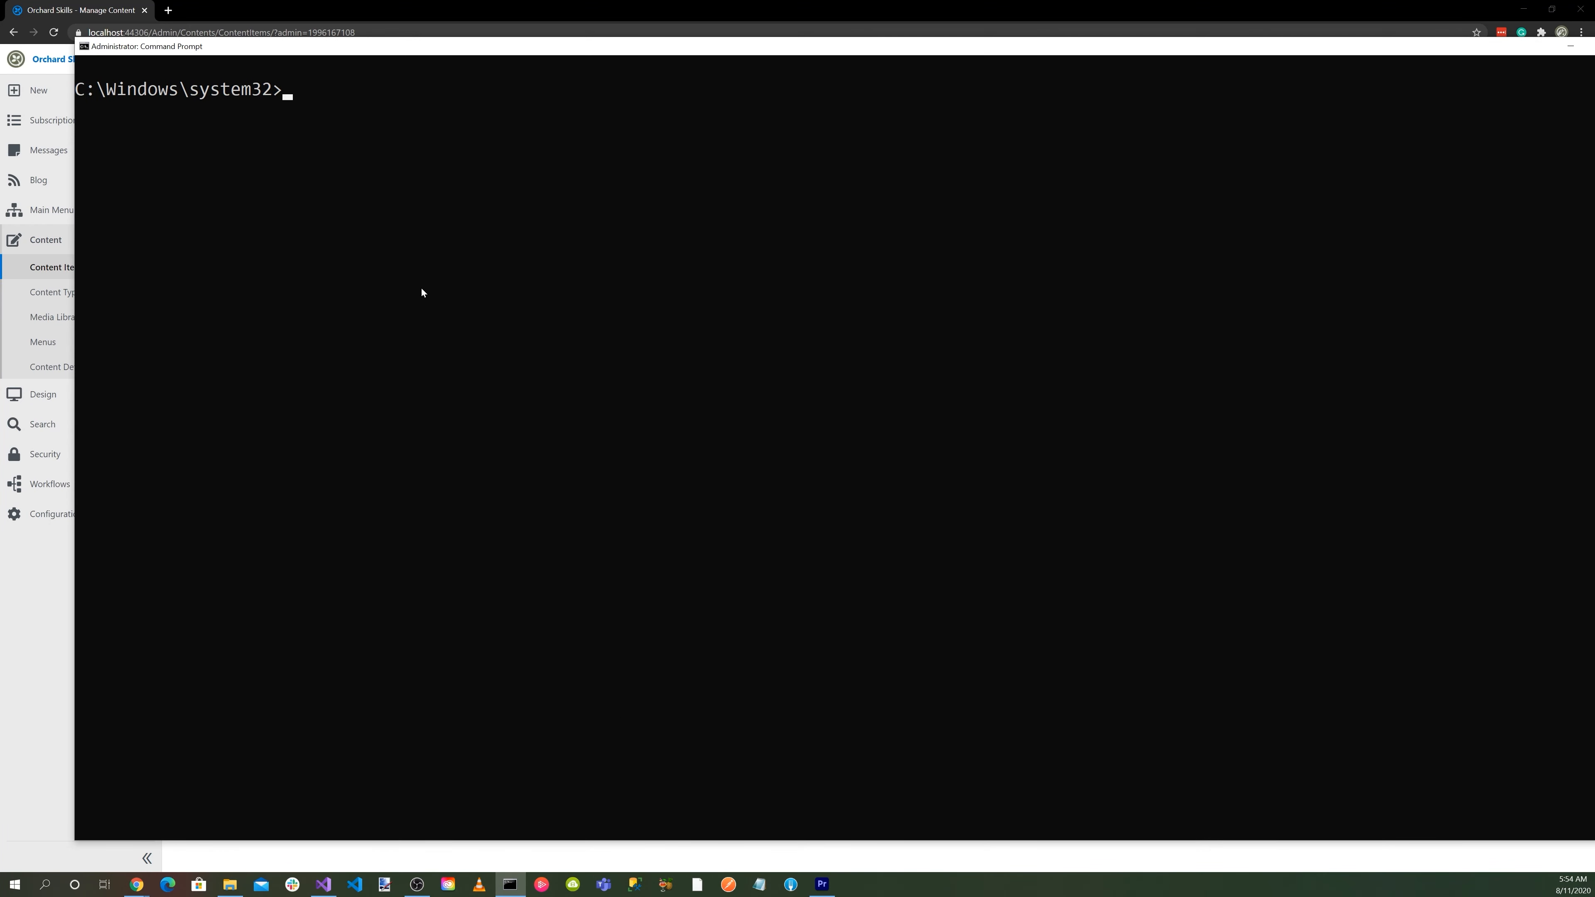
{"action": "type", "text": "smtp4dev"}
{"action": "key", "text": "Return"}
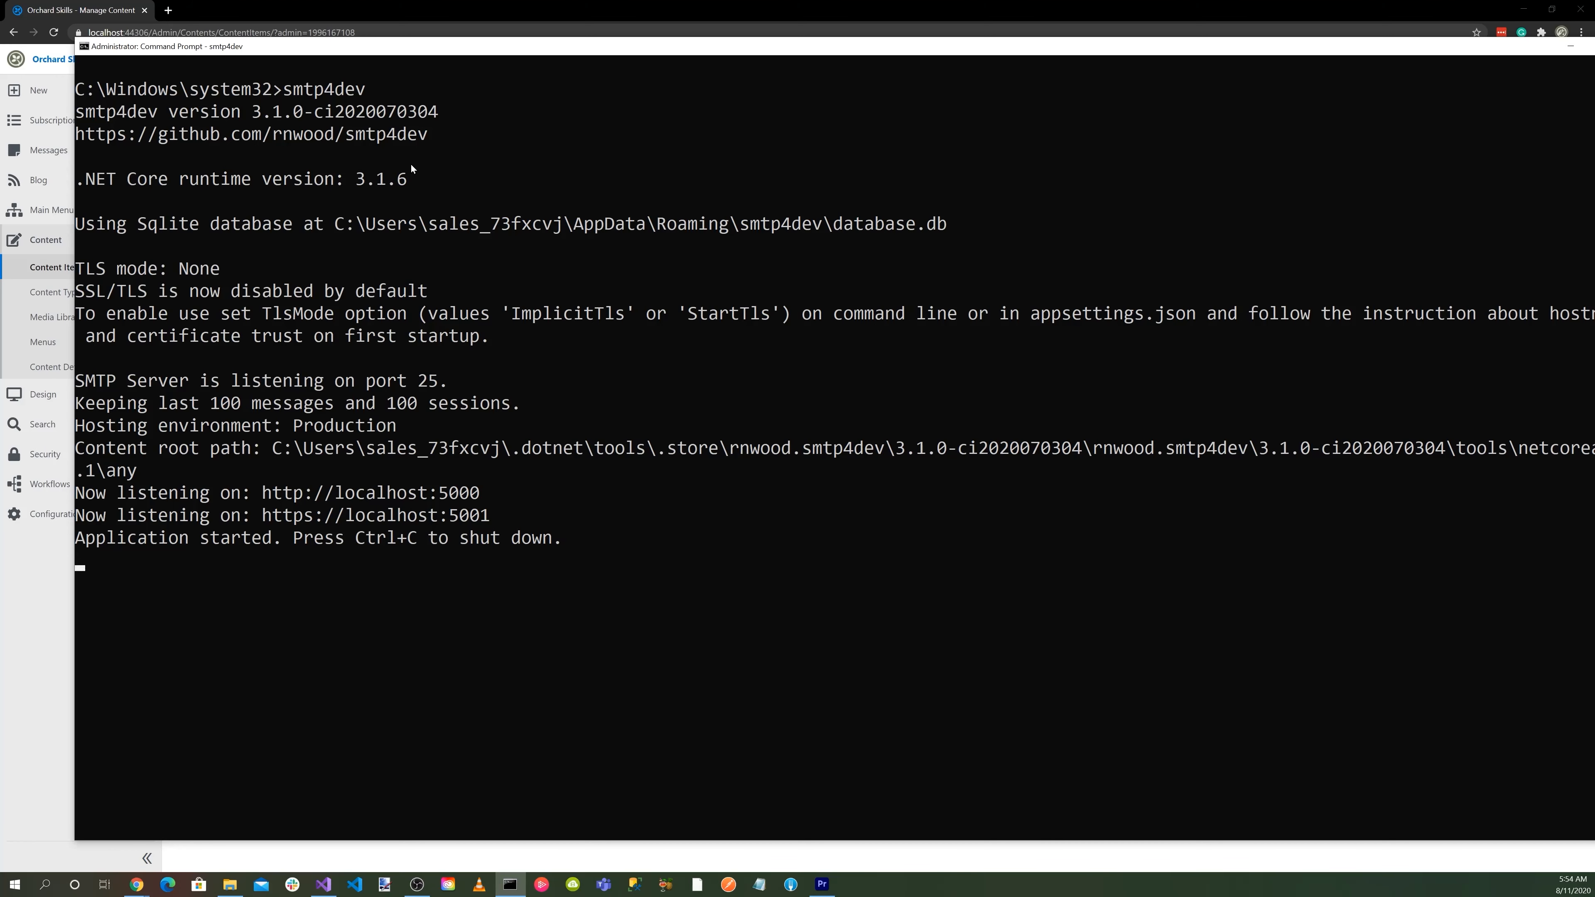
{"action": "left_click", "coordinate": [1570, 45]}
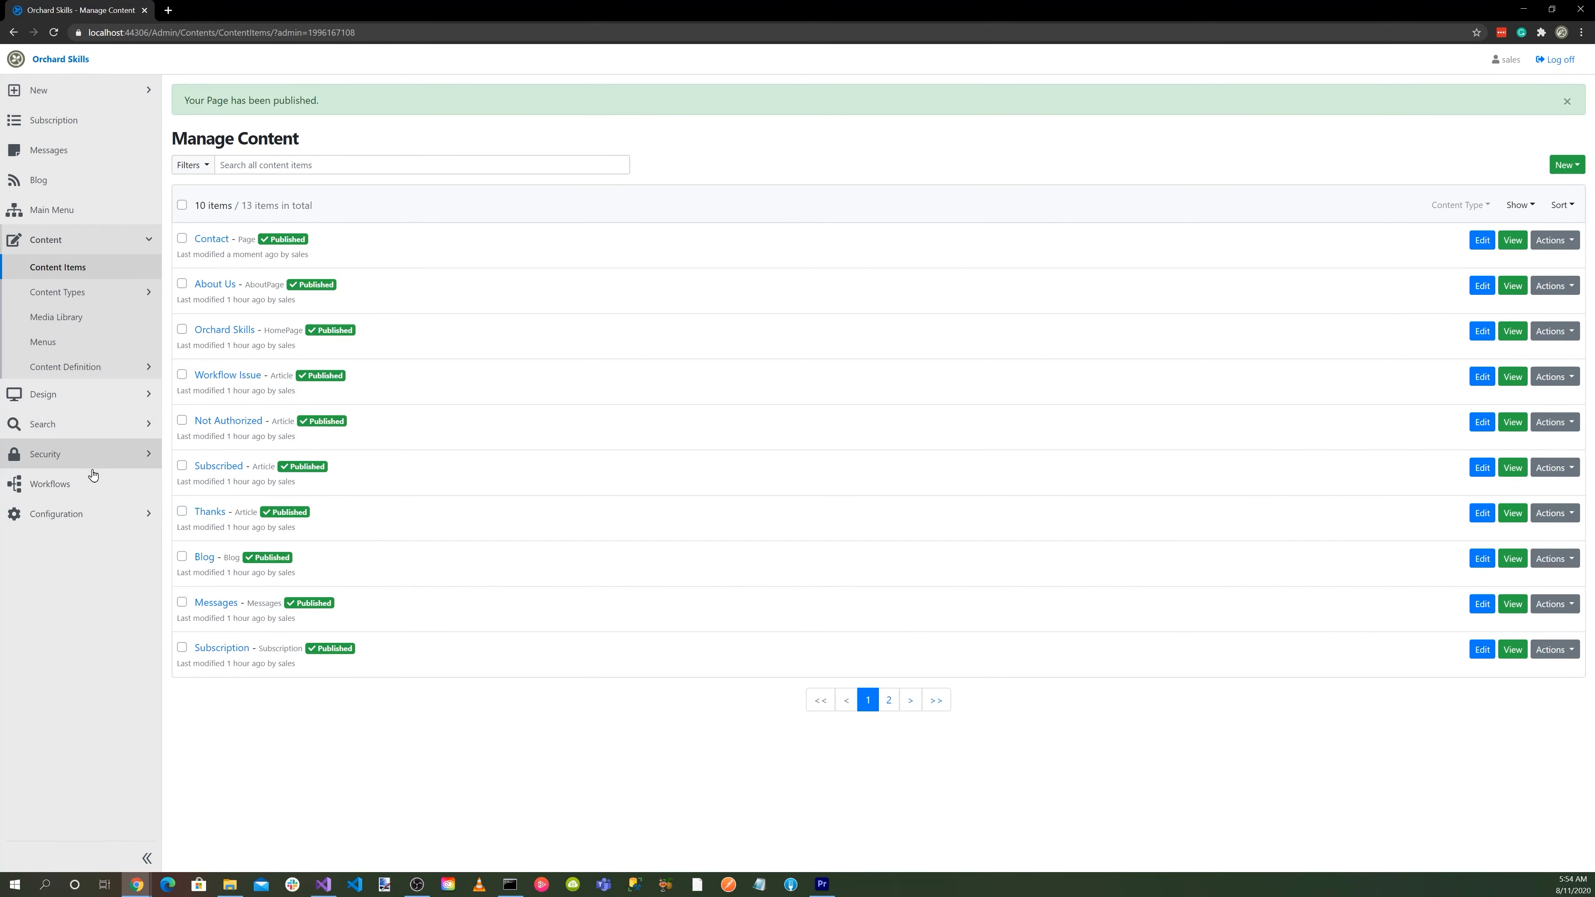
Step: Open the Smtp settings in the site's configuration
{"action": "left_click", "coordinate": [60, 514]}
{"action": "left_click", "coordinate": [72, 542]}
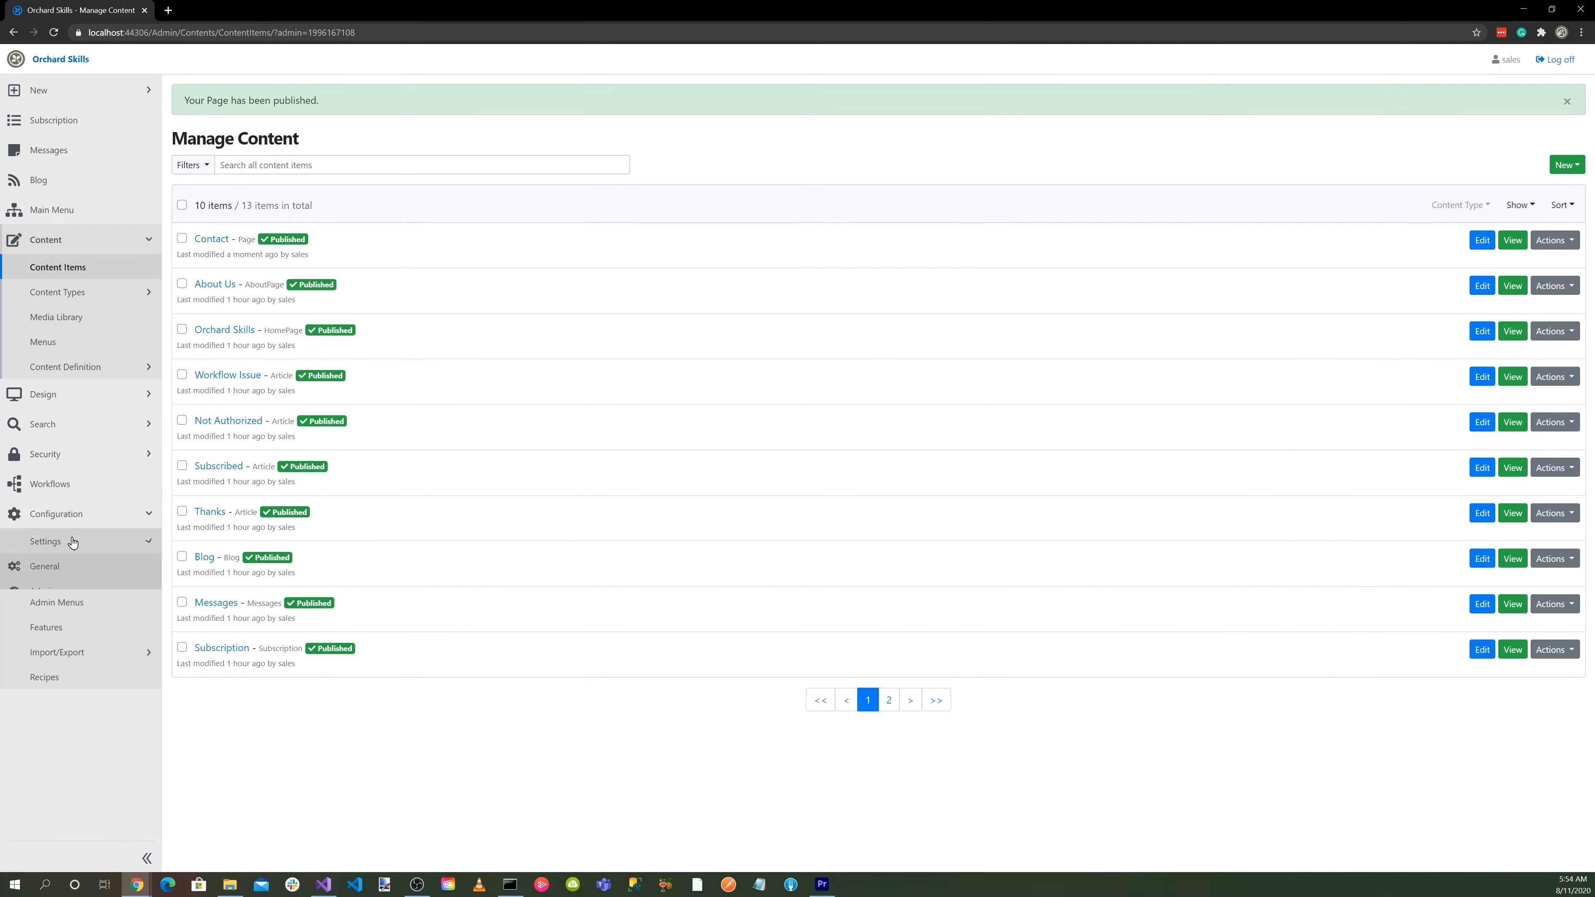
{"action": "left_click", "coordinate": [56, 617]}
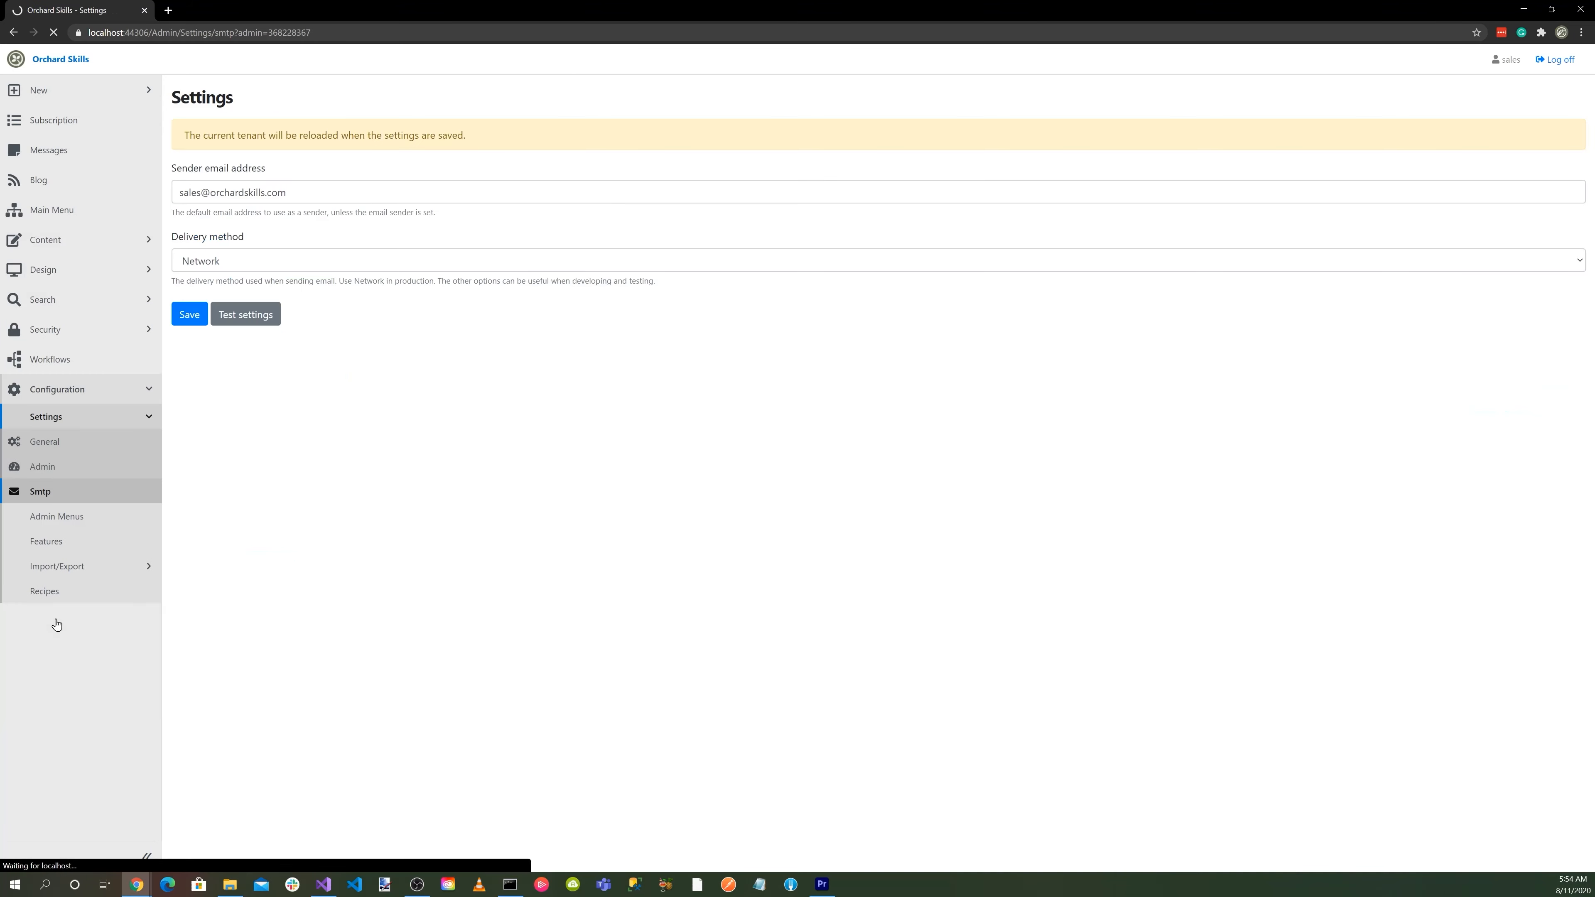